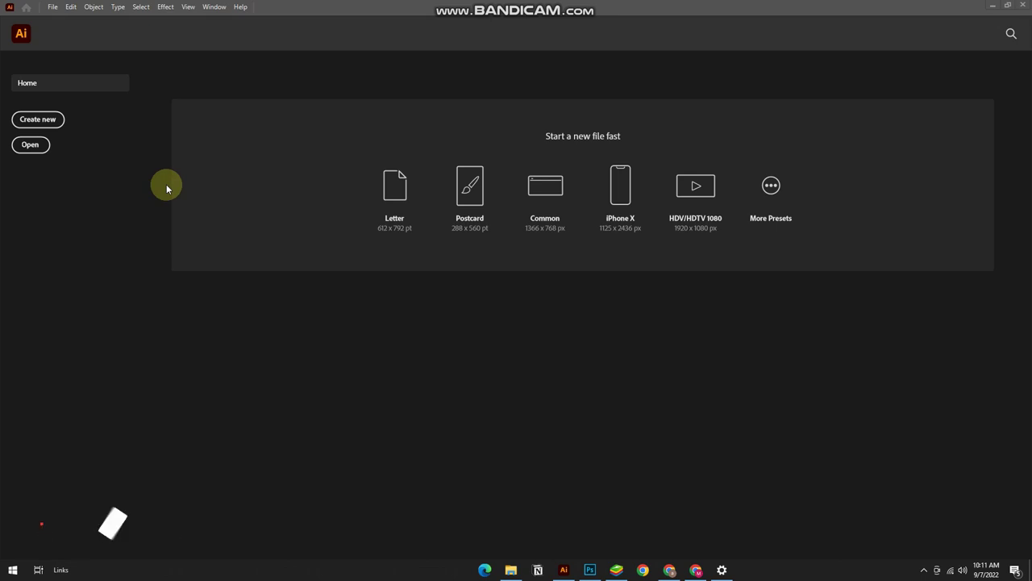
- Create a new landscape document, 1350 × 1080 px, named 'Horse logo'
left_click(51, 122)
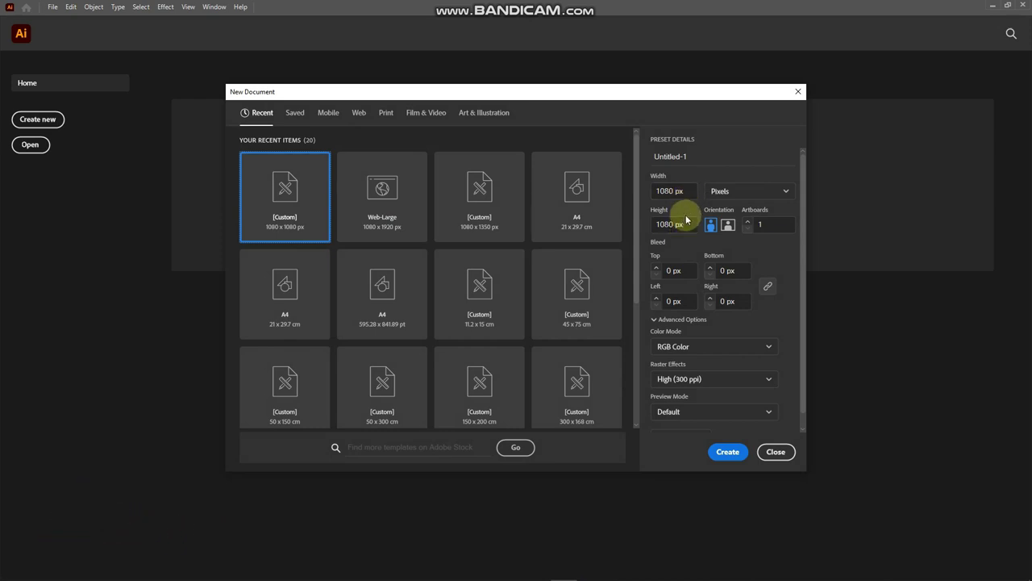
left_click_drag(684, 191, 630, 182)
type("1350")
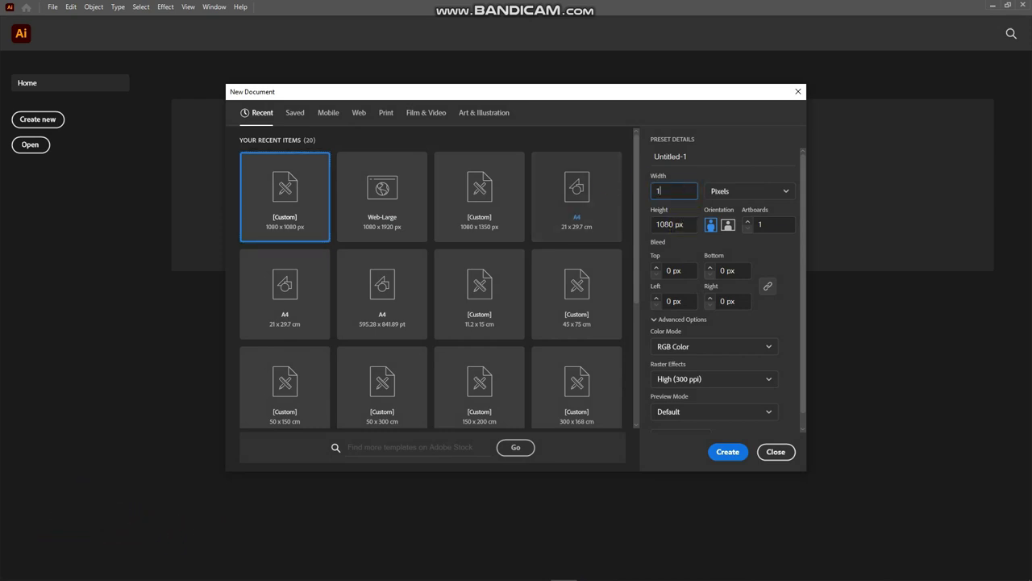
left_click(729, 228)
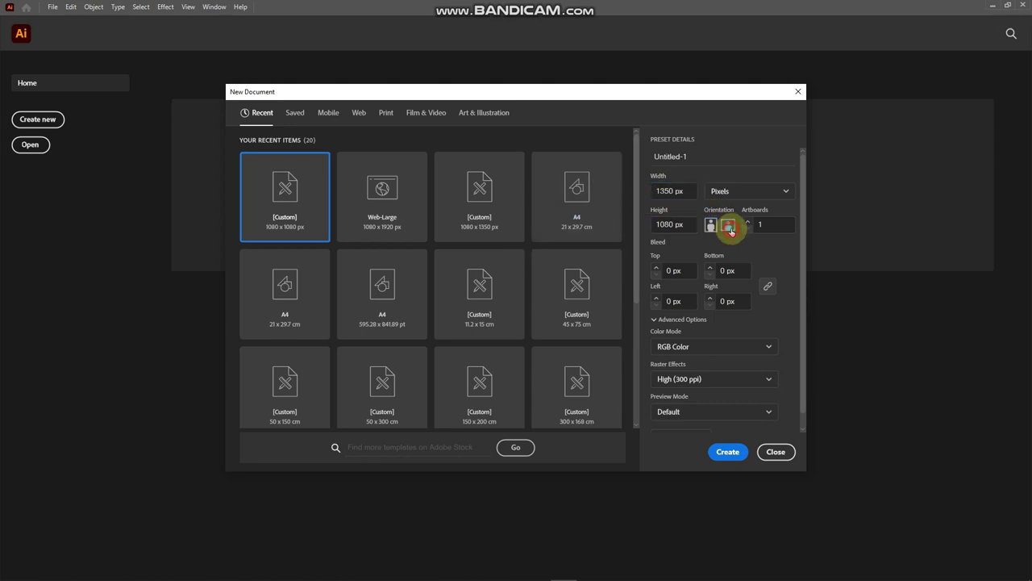
left_click(692, 155)
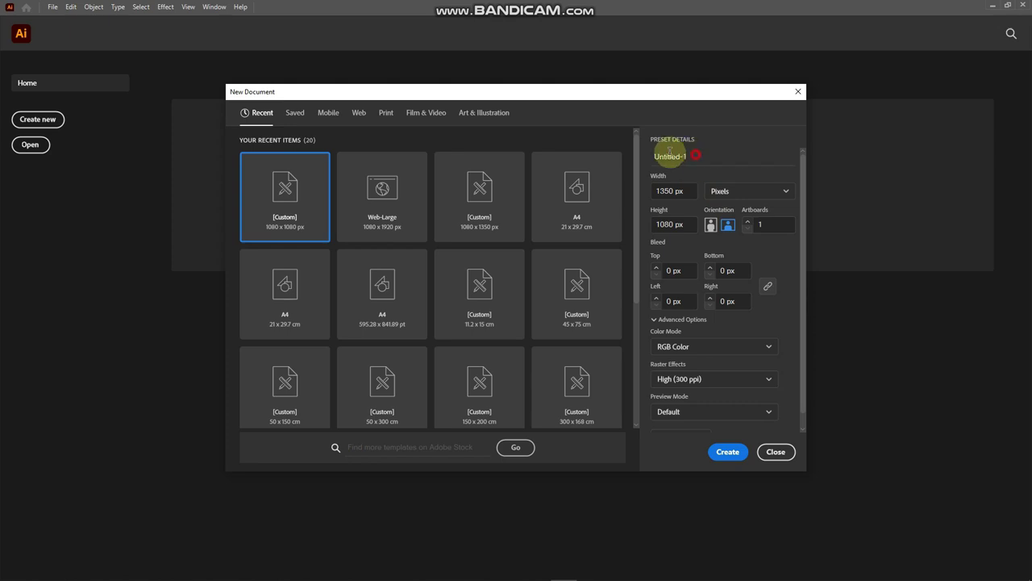
type("Horse logo")
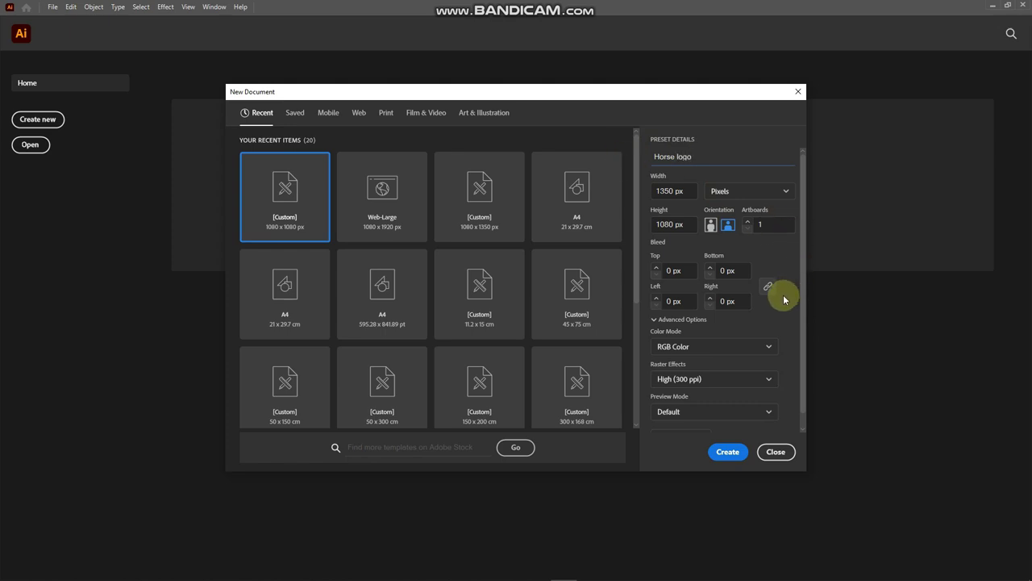
left_click(725, 454)
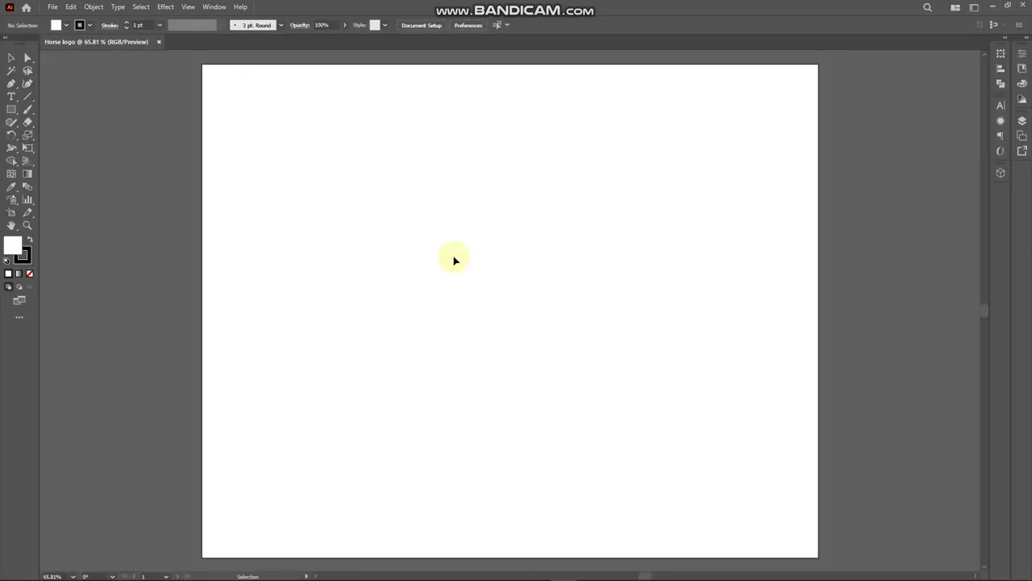
- Place Horse-Sketch from the Pictures folder as a linked image, dragging it onto the artboard
left_click(53, 7)
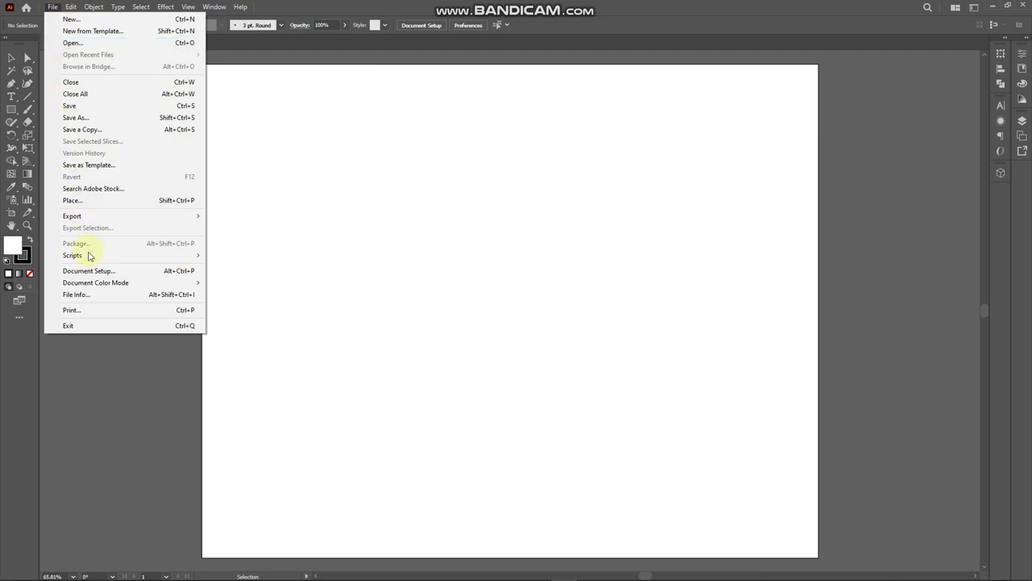
left_click(102, 201)
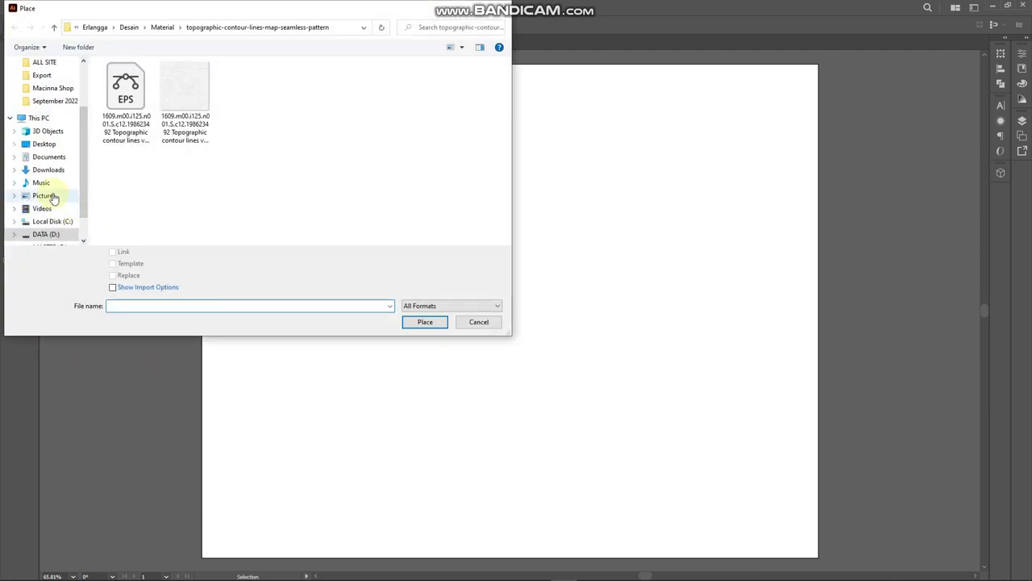
left_click(59, 197)
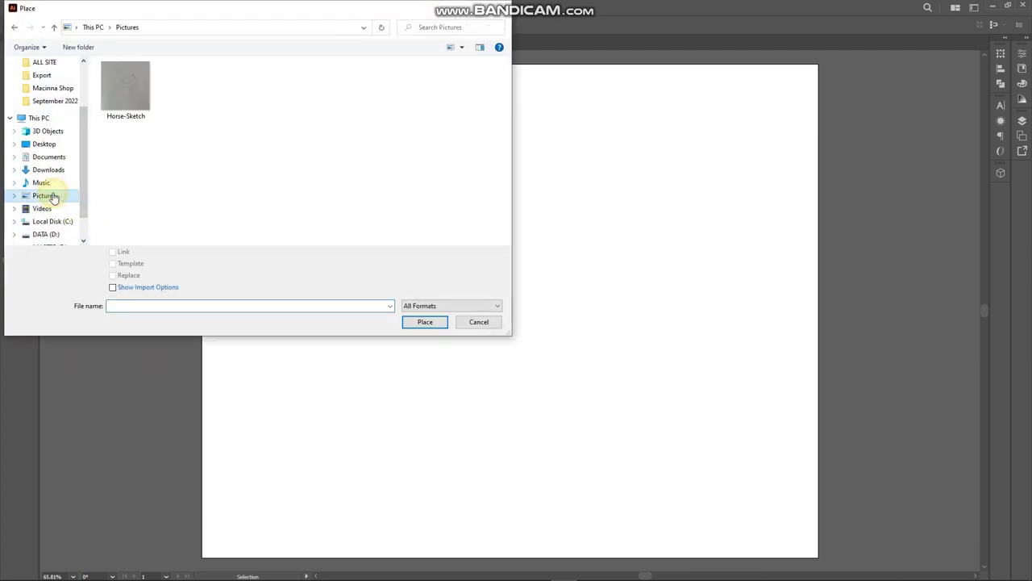
left_click(129, 94)
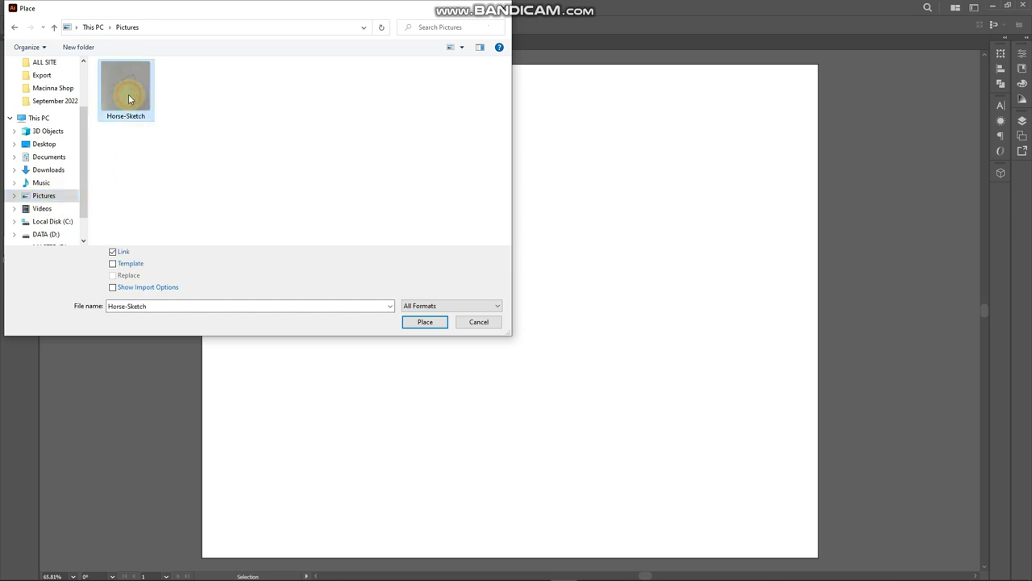
left_click(425, 325)
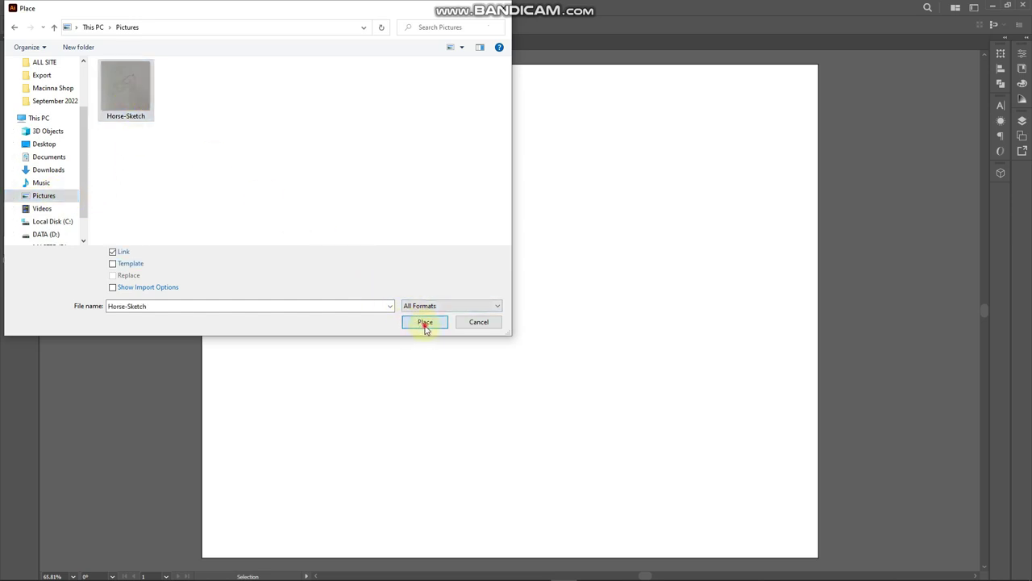
left_click(387, 193)
left_click_drag(482, 302, 710, 473)
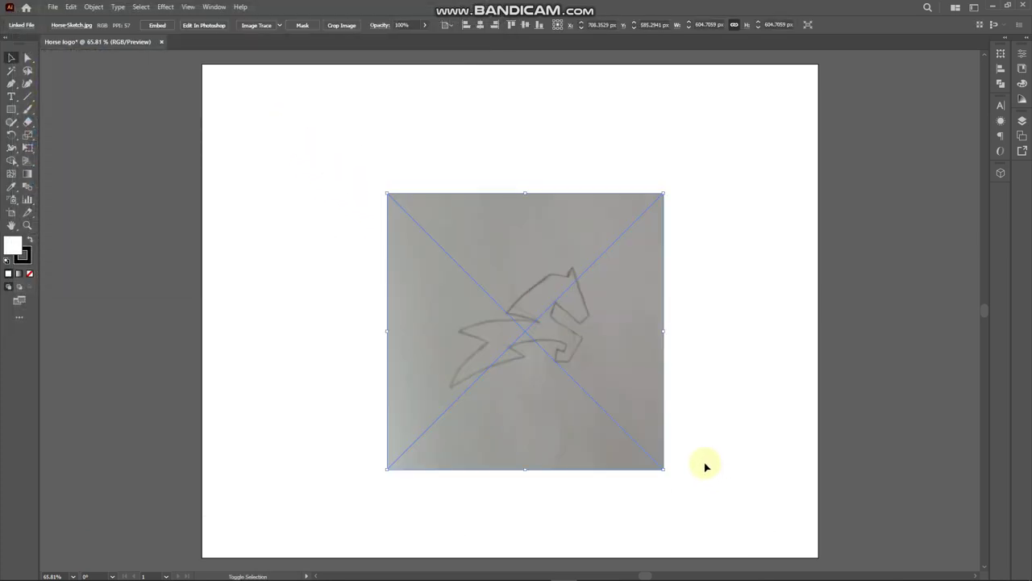
- Centre the horse sketch on the artboard and set its opacity to 50%
left_click_drag(597, 395, 581, 373)
left_click(1023, 56)
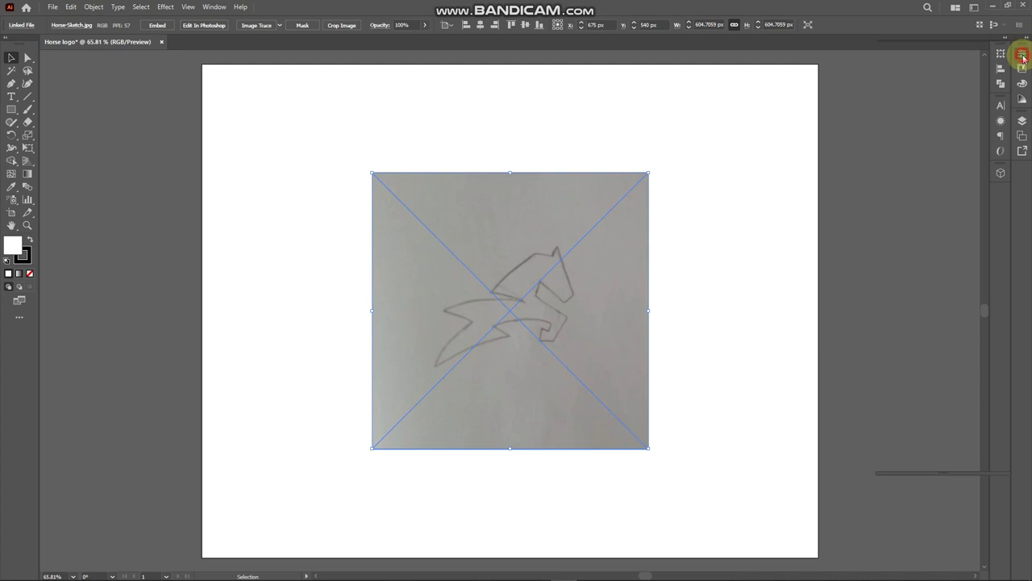
left_click(938, 200)
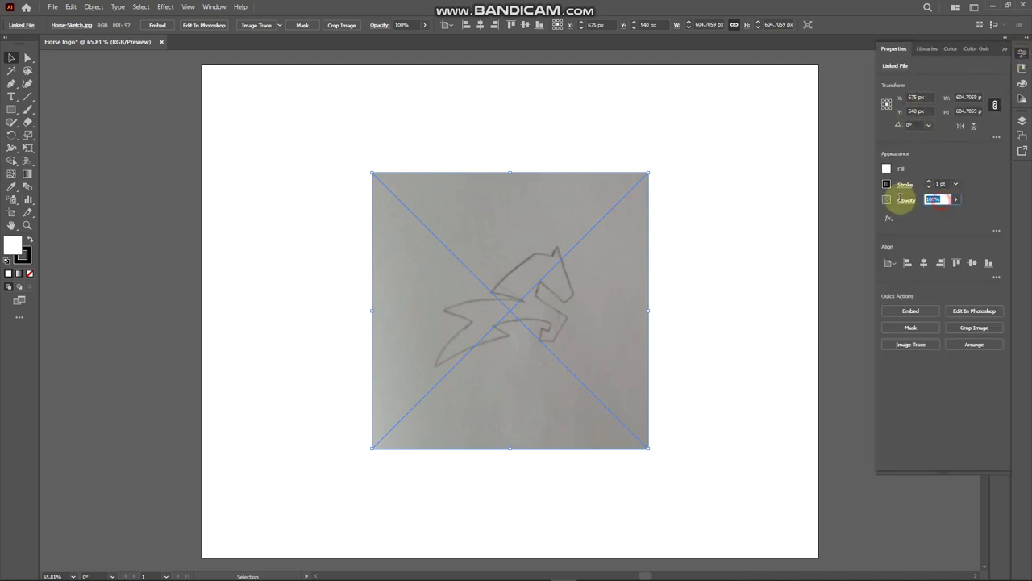
type("50")
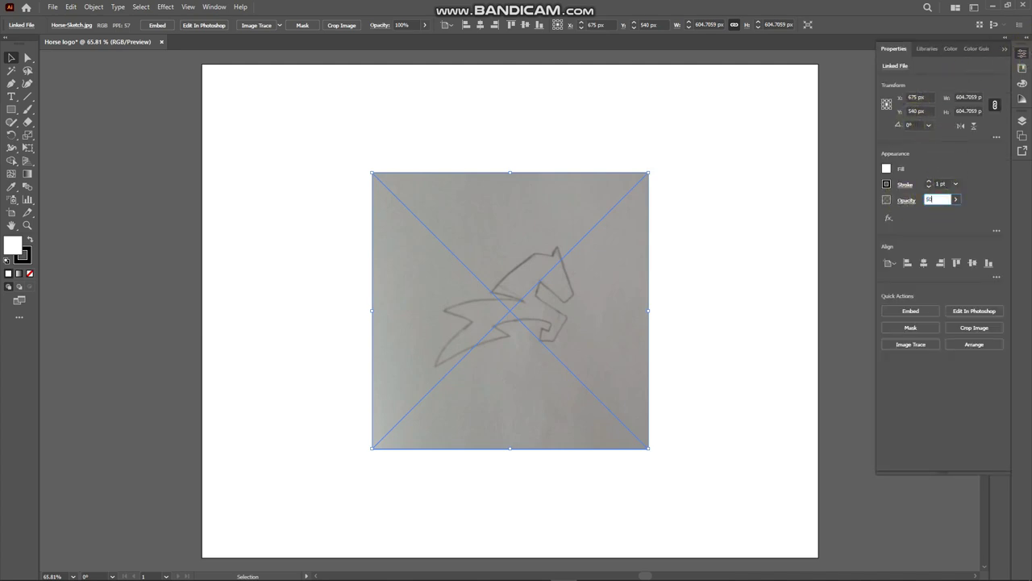
left_click(900, 201)
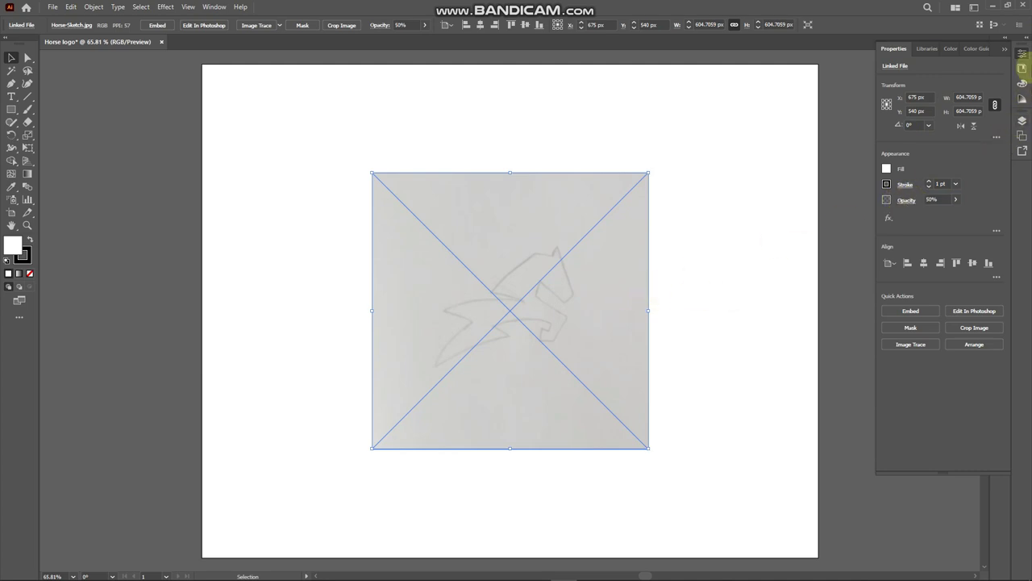
- Enlarge the sketch from its centre and lock it with Object > Lock > Selection
left_click(1022, 57)
left_click_drag(649, 310, 721, 309)
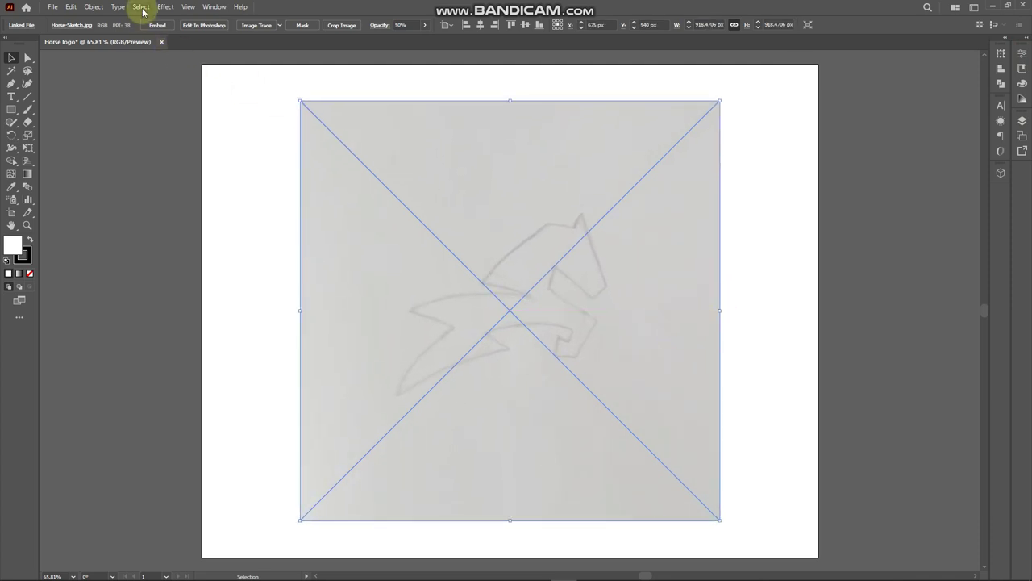
left_click(94, 7)
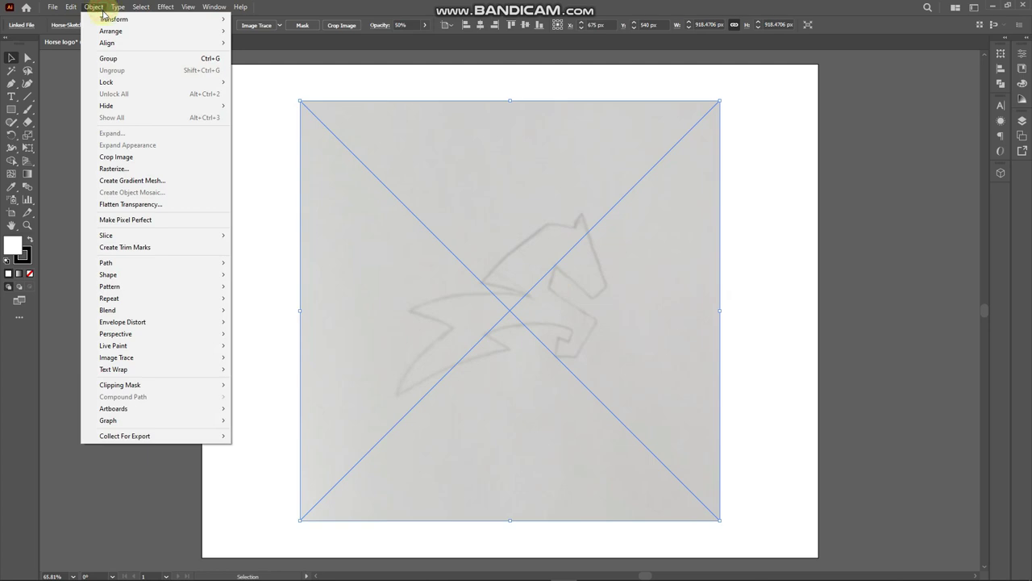
mouse_move(131, 83)
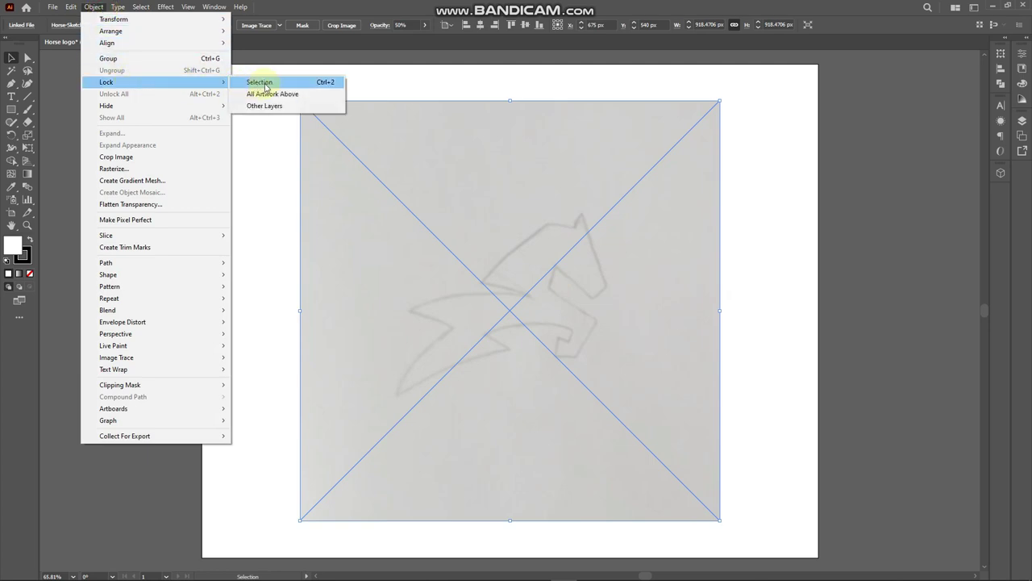
left_click(265, 82)
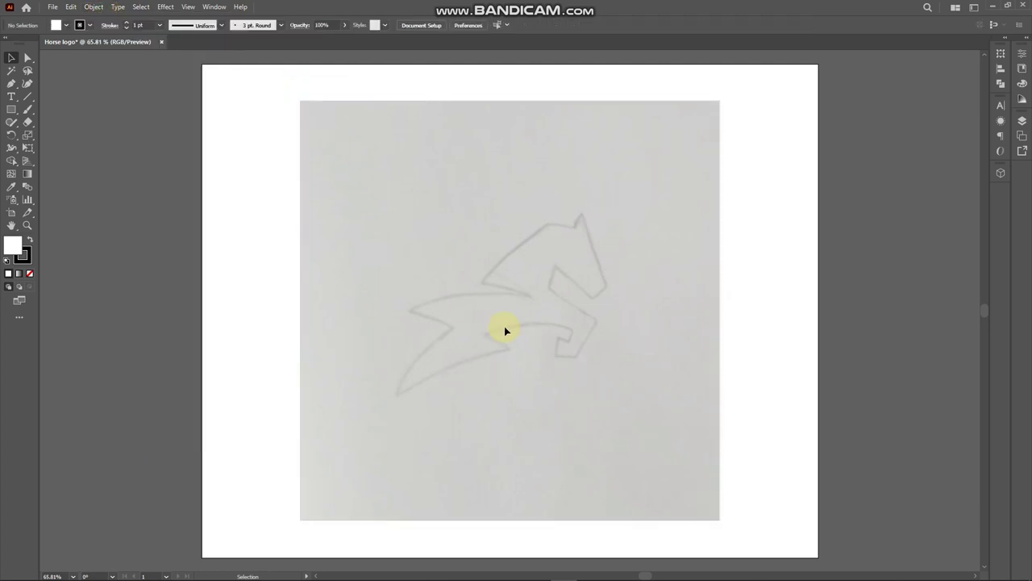
left_click_drag(11, 111, 45, 134)
- Draw a circle with no fill and move it onto the horse sketch
left_click_drag(256, 281, 316, 338)
left_click(55, 25)
left_click(8, 38)
left_click(12, 58)
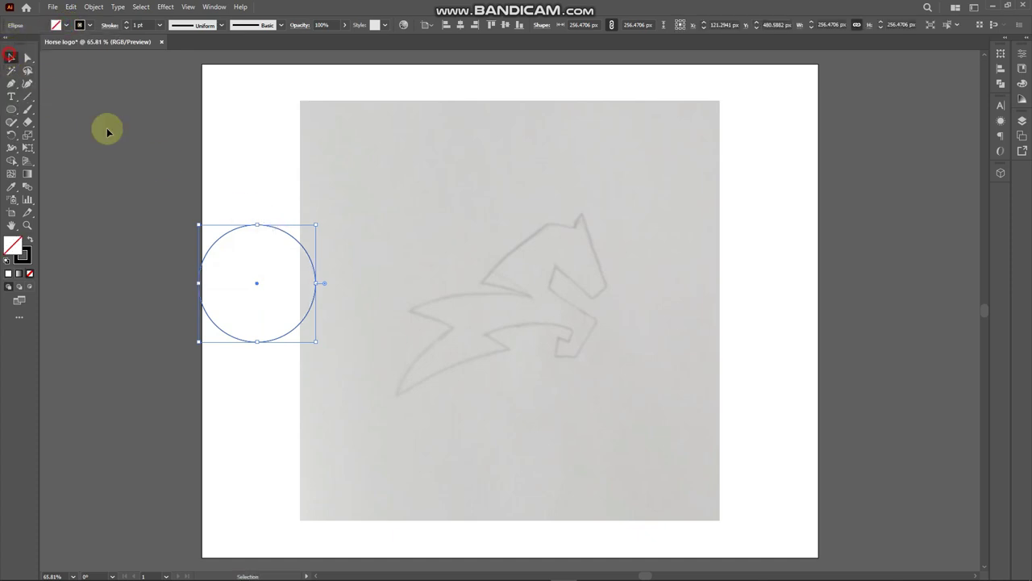
mouse_move(295, 240)
left_mouse_down()
mouse_move(529, 372)
mouse_move(537, 362)
mouse_move(516, 312)
mouse_move(522, 318)
left_mouse_up()
left_click_drag(538, 358, 568, 361)
- Enlarge the circle over the horse's body and squash it into a wide ellipse
key("ctrl+1")
left_click_drag(544, 272, 538, 315)
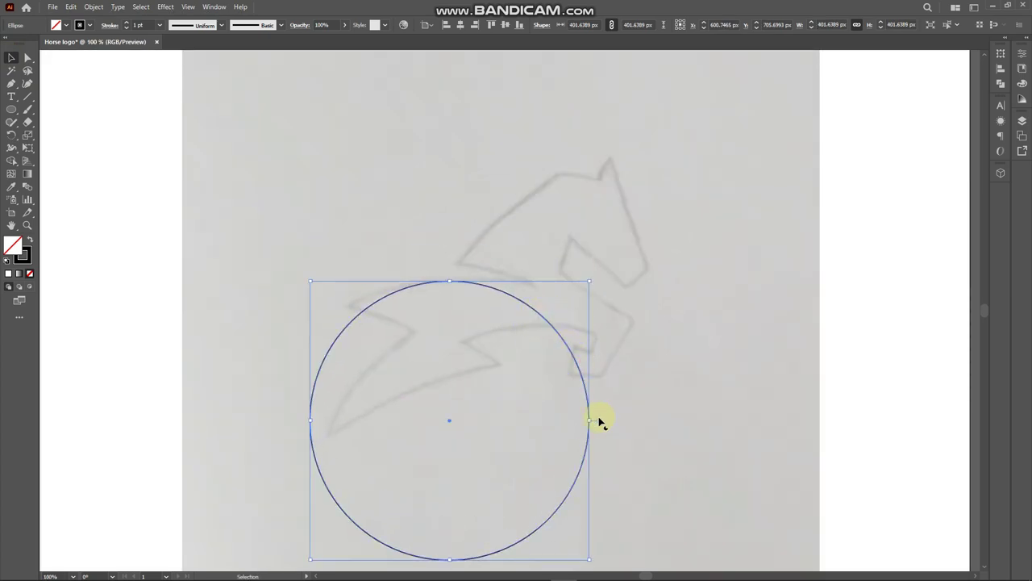
left_click_drag(590, 421, 631, 420)
left_click_drag(563, 285, 572, 322)
scroll(576, 335, "down", 1)
scroll(580, 347, "down", 2)
scroll(557, 403, "down", 1)
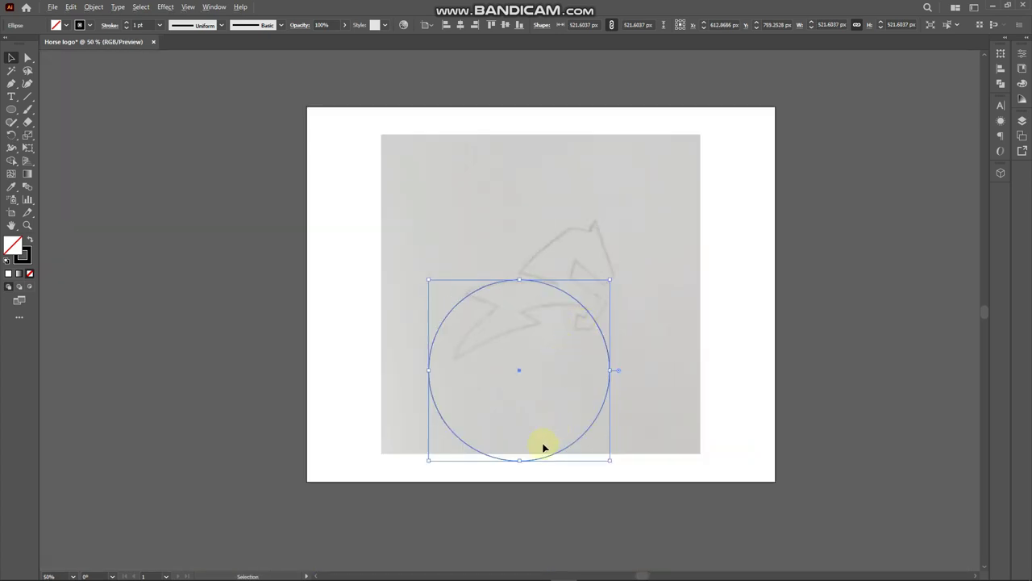
scroll(533, 461, "up", 1)
left_click_drag(515, 461, 529, 408)
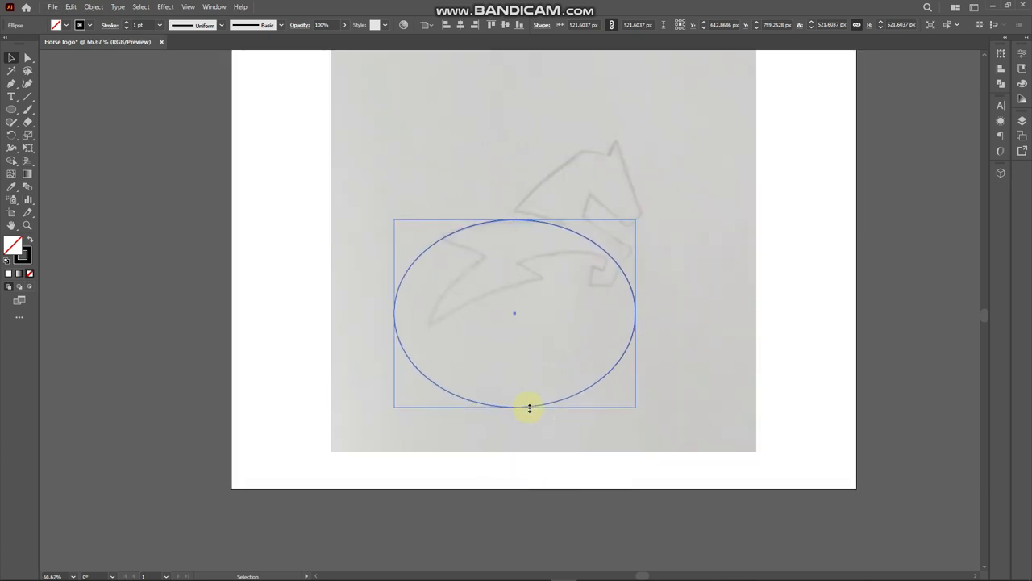
left_click(581, 446)
- Duplicate the ellipse lower down, resize it to 547.8 × 424.94 px and tilt it about 16°
scroll(606, 412, "up", 1)
scroll(605, 379, "up", 1)
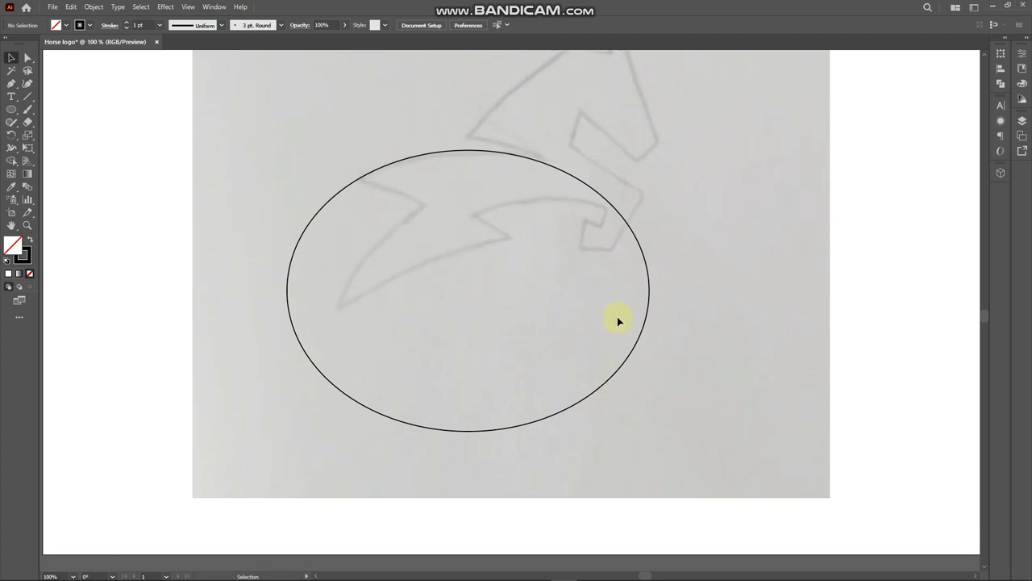
scroll(633, 236, "down", 1)
left_click_drag(631, 237, 682, 385)
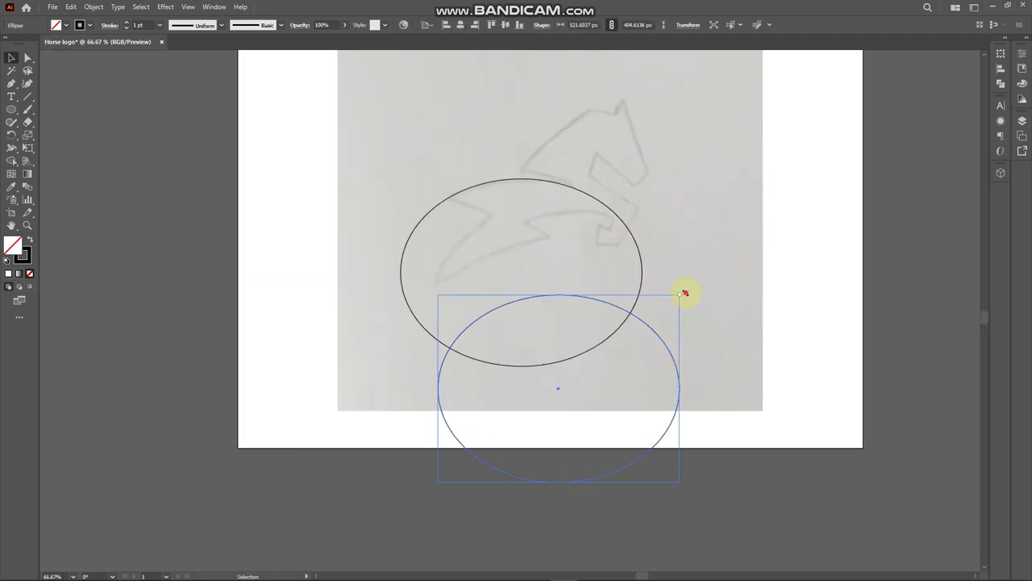
left_click_drag(646, 263, 633, 258)
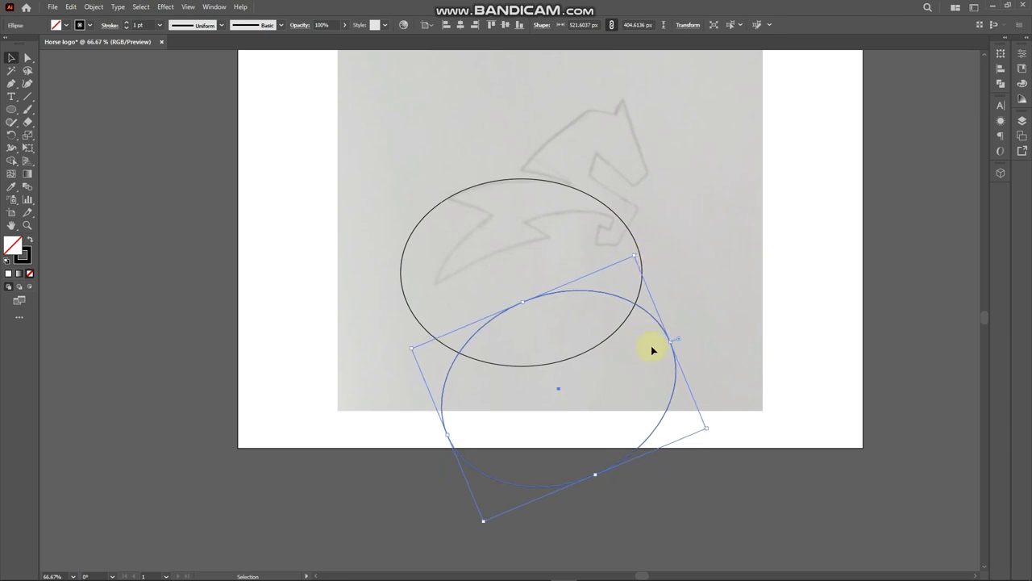
left_click_drag(668, 392, 645, 345)
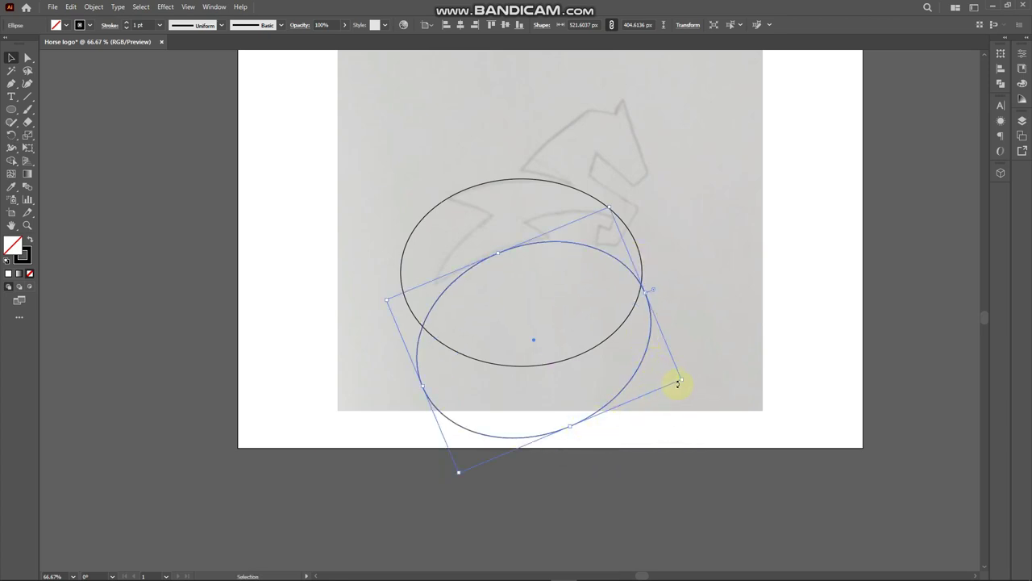
left_click_drag(681, 380, 688, 381)
left_click_drag(620, 196, 634, 212)
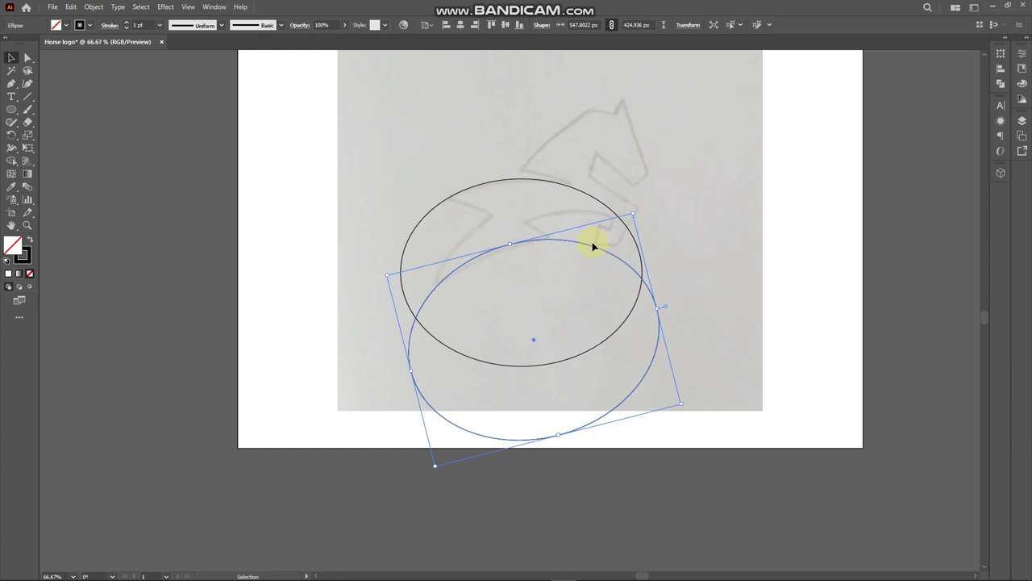
left_click_drag(591, 248, 589, 244)
key("ctrl+plus")
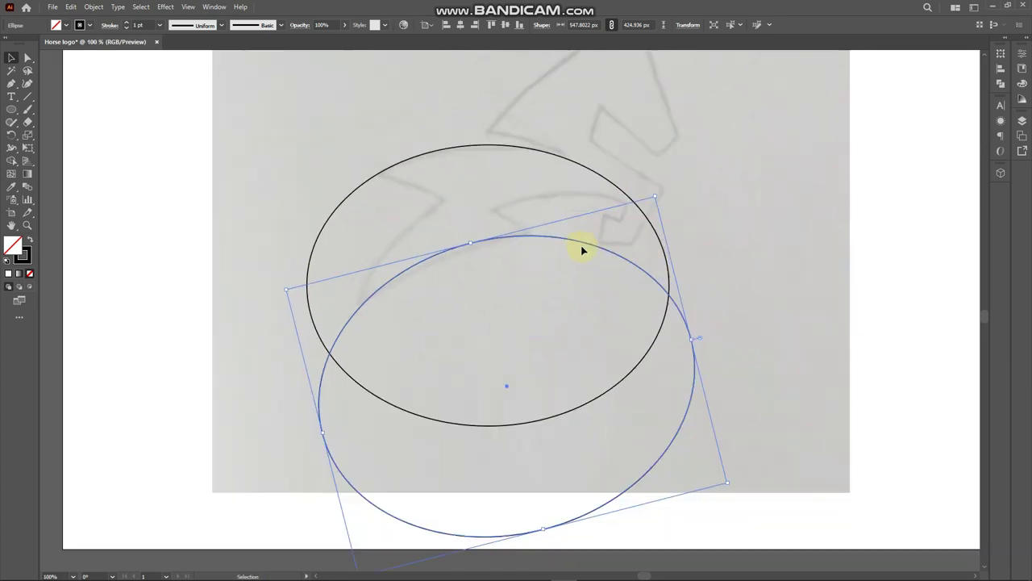
- Draw a short straight line across the upper ellipse
left_click(29, 98)
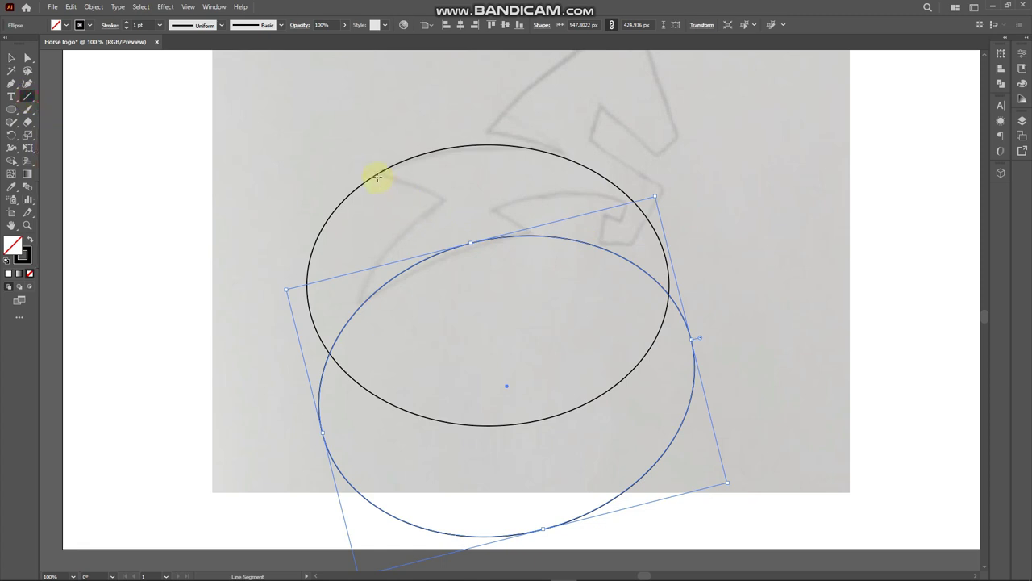
left_click_drag(370, 169, 577, 261)
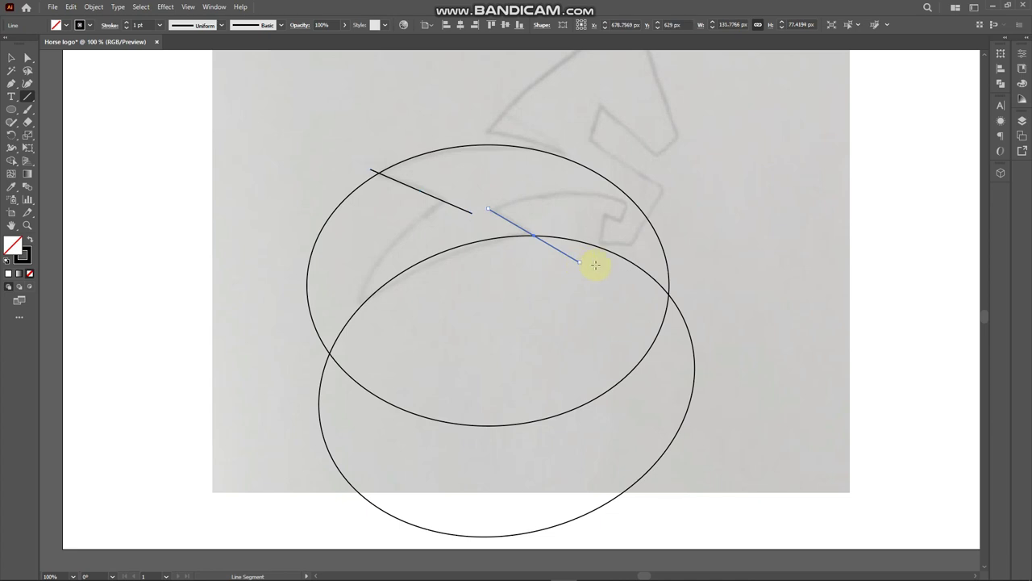
key("v")
- Duplicate the lower ellipse as a smaller ellipse moved up toward the neck
left_click(691, 391)
left_click_drag(691, 390, 556, 228)
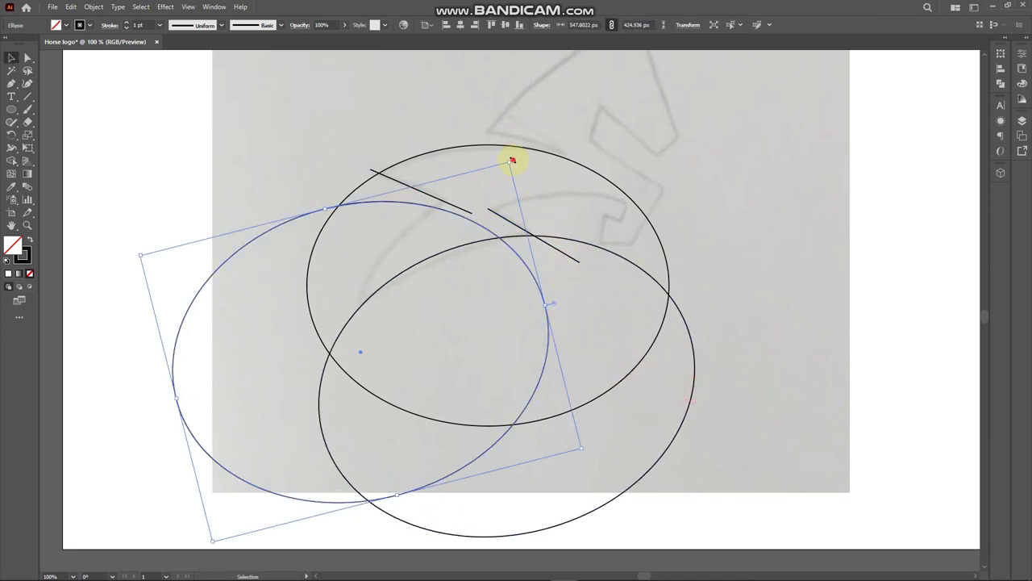
left_click_drag(510, 162, 386, 211)
left_click_drag(452, 360, 550, 298)
left_click(588, 334)
- Copy the small ellipse, rotate it nearly level and position it over the others
scroll(574, 359, "up", 1)
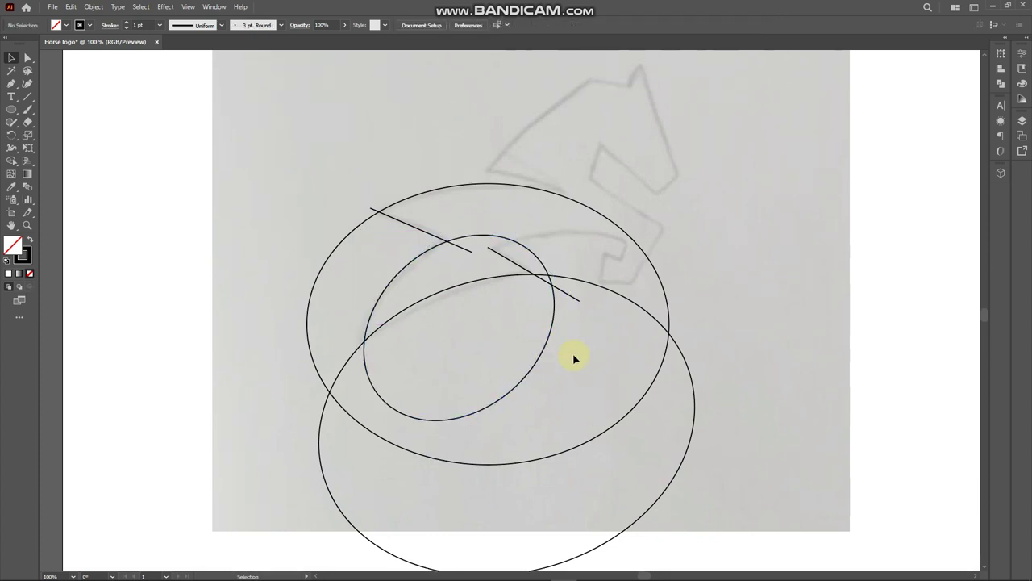
left_click_drag(539, 355, 677, 399)
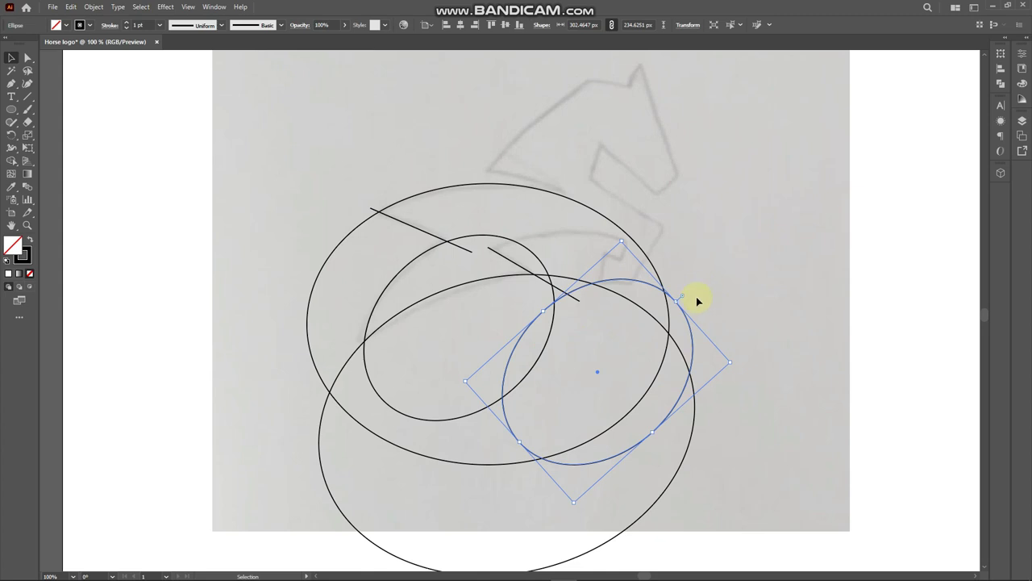
left_click_drag(734, 368, 716, 446)
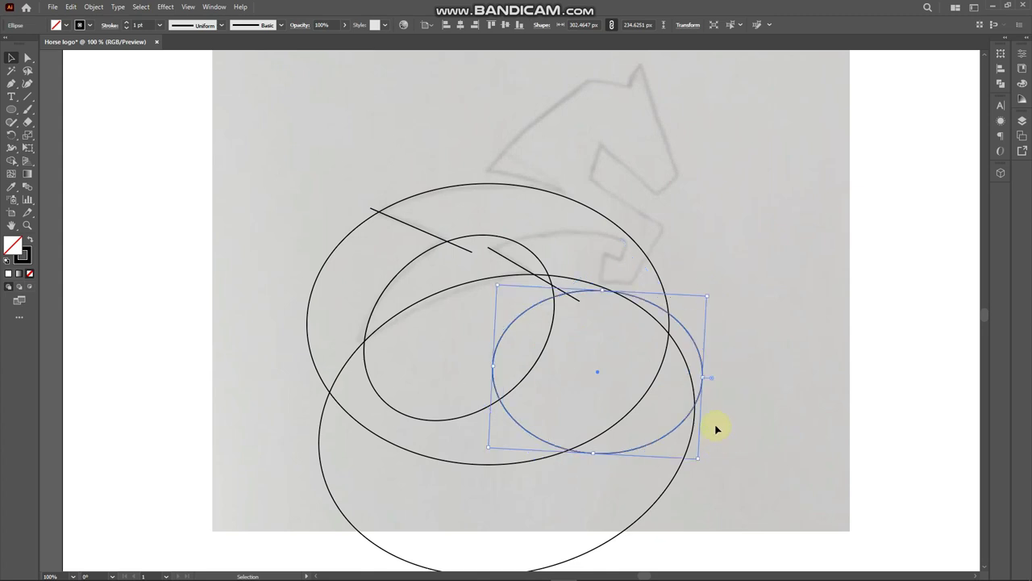
left_click_drag(701, 400, 682, 322)
scroll(583, 245, "up", 3)
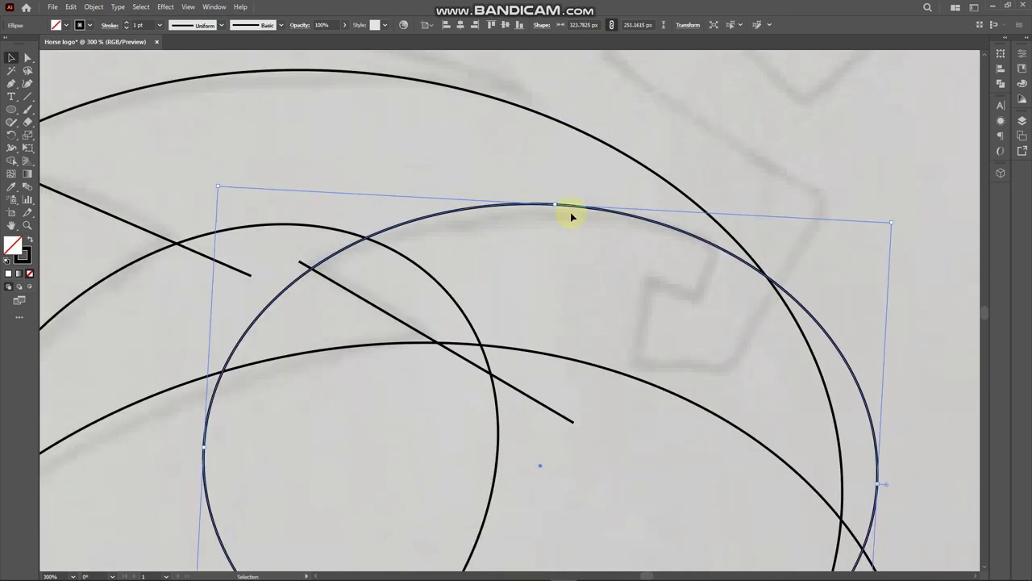
left_click_drag(573, 209, 571, 214)
scroll(571, 213, "down", 2)
left_click(790, 314)
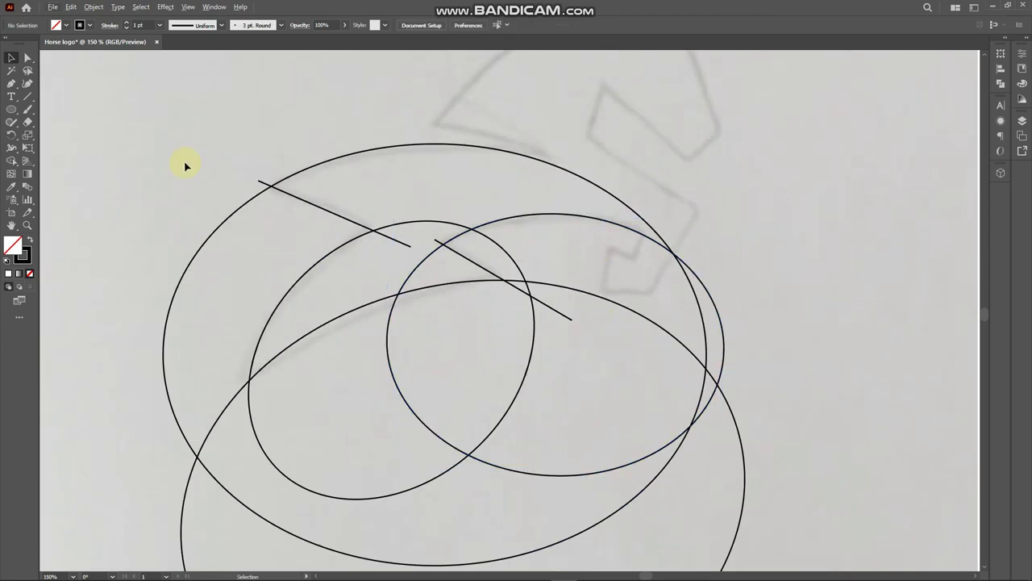
- Draw a steep line and a long diagonal line across the horse's neck
left_click(27, 96)
scroll(654, 252, "up", 2)
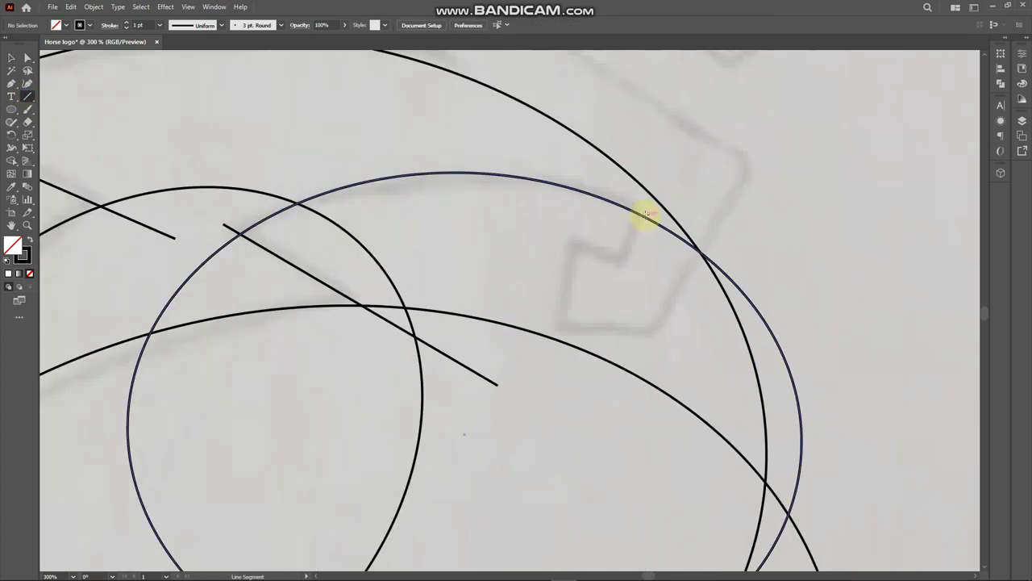
left_click_drag(645, 207, 594, 348)
left_click_drag(549, 236, 821, 346)
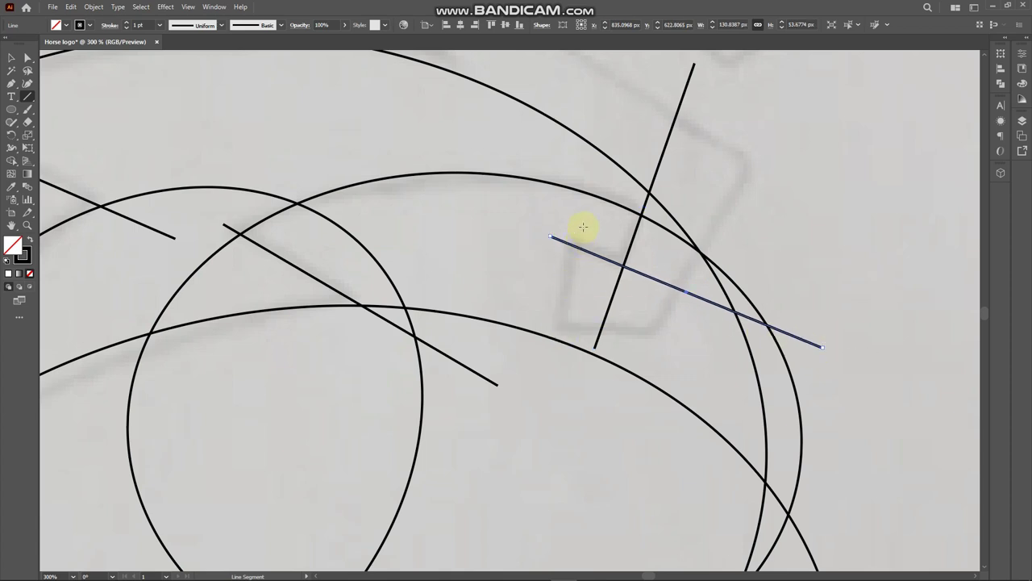
- Make two parallel copies of the steep neck line, adjusting the right copy's top anchor
key("v")
left_click_drag(630, 241, 577, 236)
left_click(520, 252)
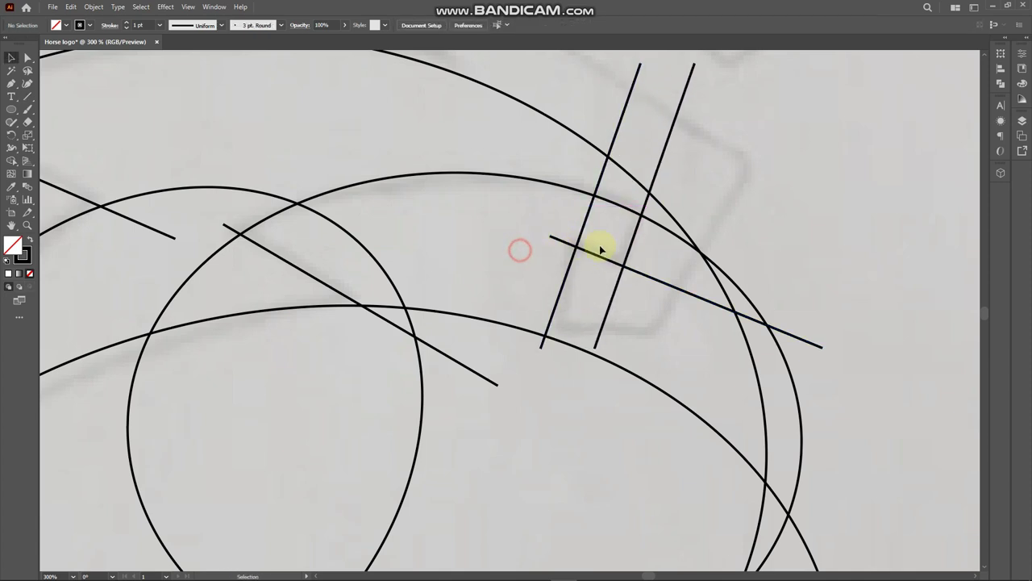
left_click_drag(627, 238, 697, 268)
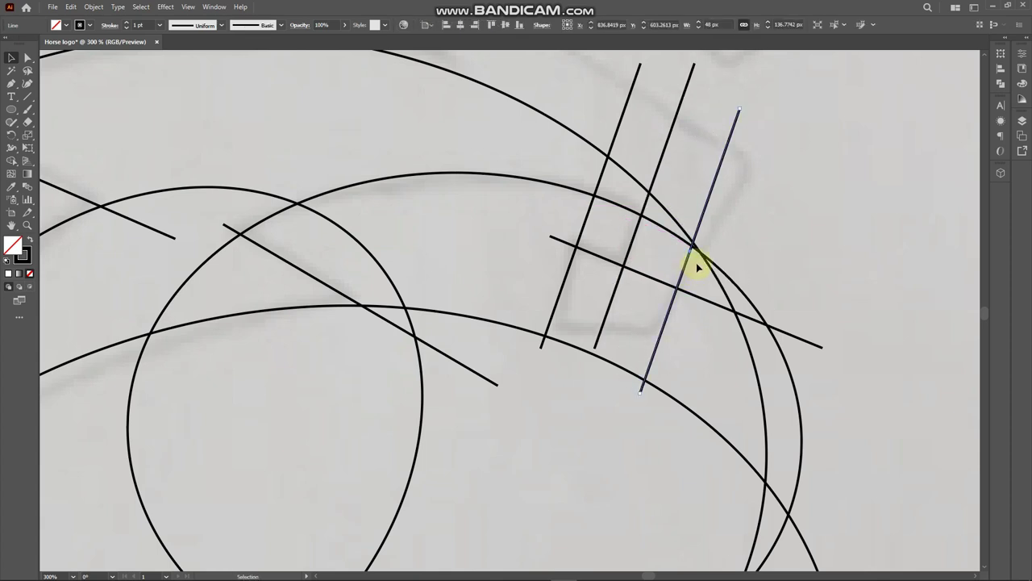
left_click(27, 58)
left_click_drag(741, 111, 762, 139)
scroll(822, 269, "up", 1)
left_click(815, 275)
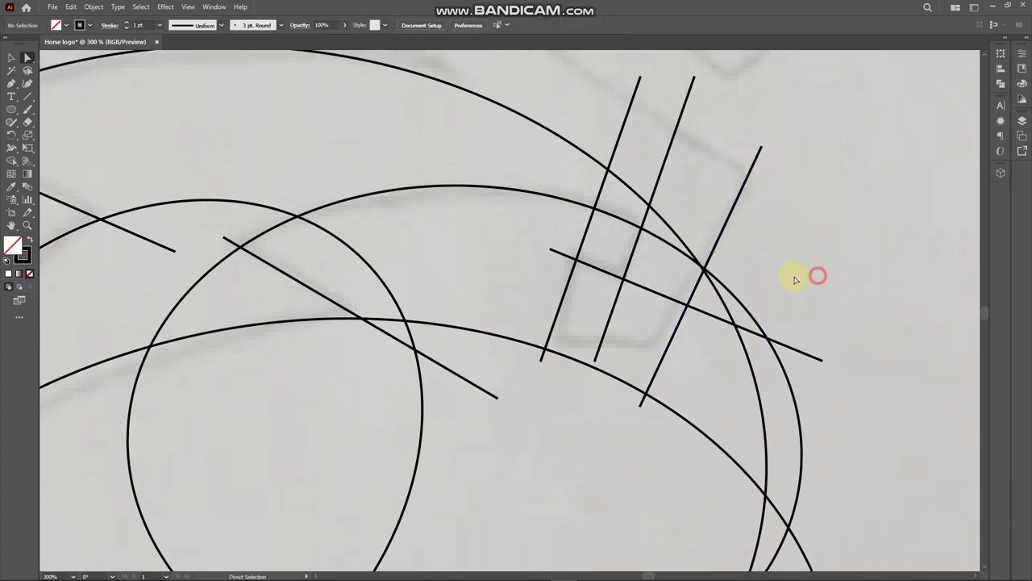
- Draw a horizontal line from its centre below the neck lines and shift it right
left_click(26, 96)
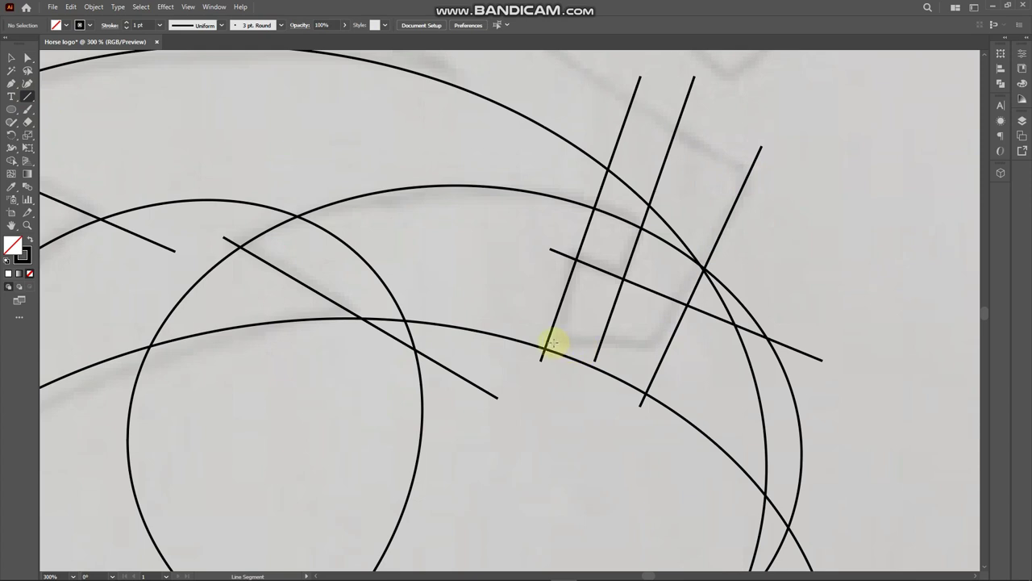
left_click_drag(546, 341, 701, 366)
key("alt")
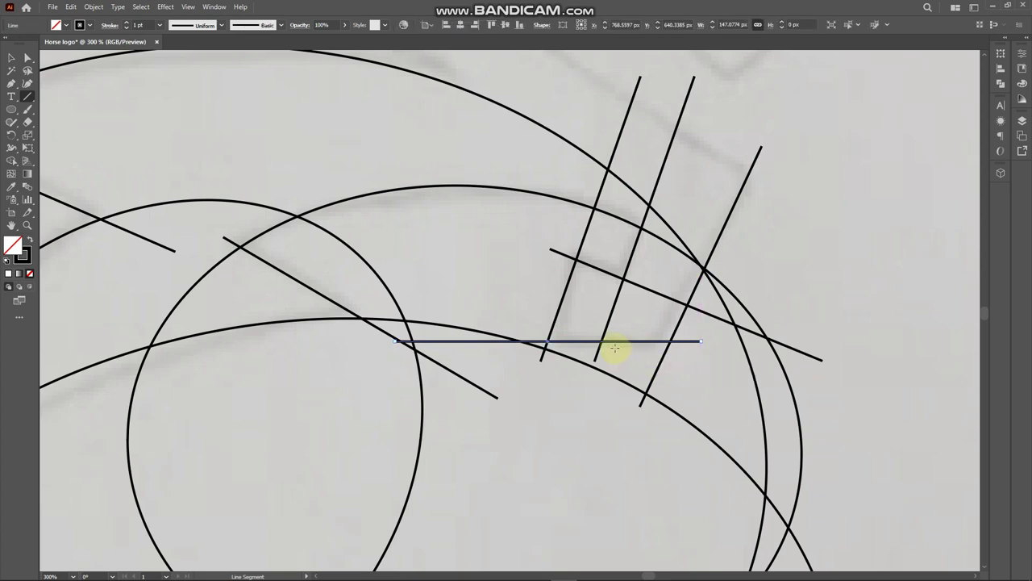
left_click(11, 58)
left_click_drag(568, 341, 629, 352)
left_click(685, 376)
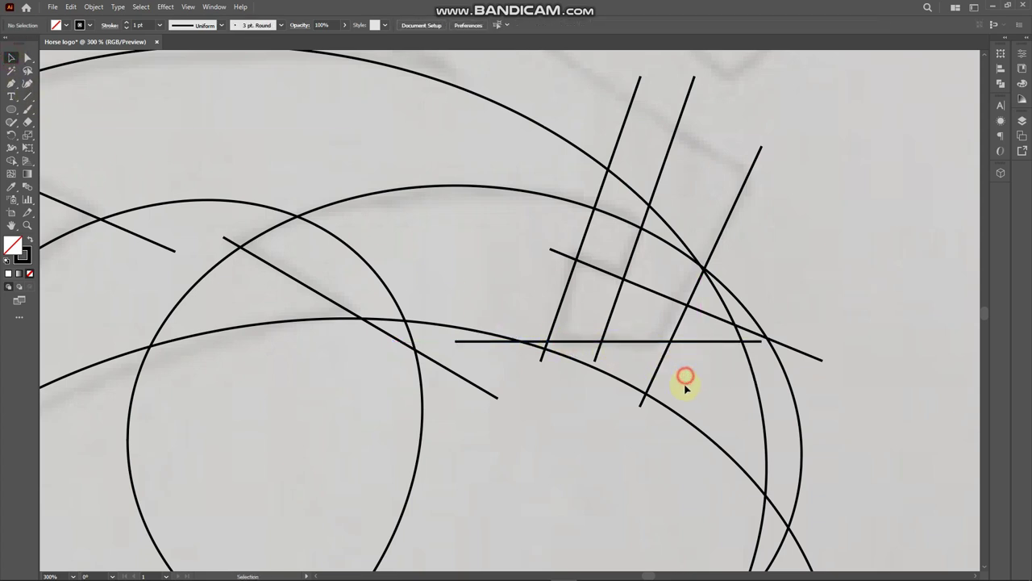
scroll(612, 422, "down", 1)
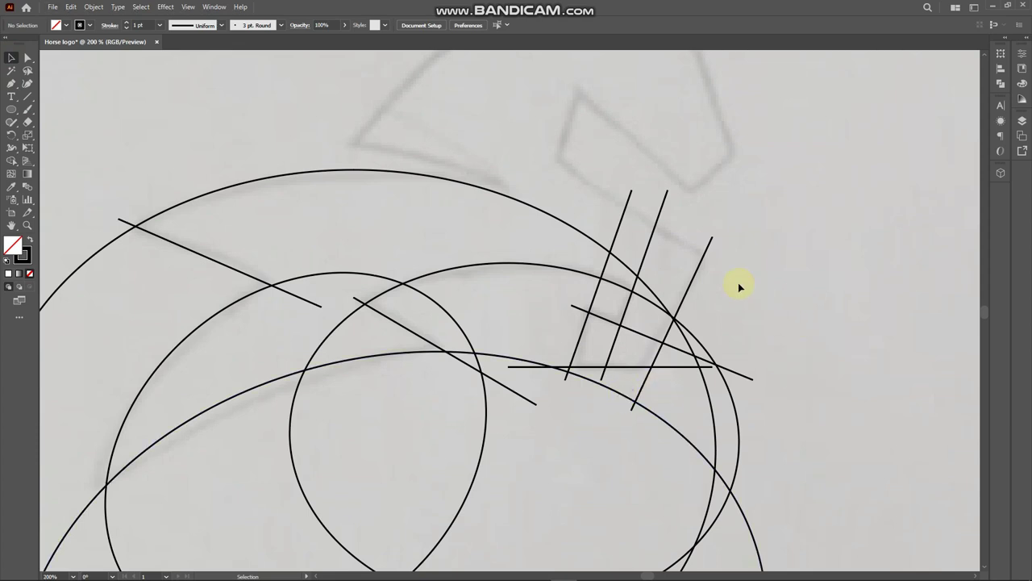
- Trace two long diagonals along the top of the neck and a short steep face line
scroll(737, 323, "up", 3)
scroll(731, 348, "up", 1)
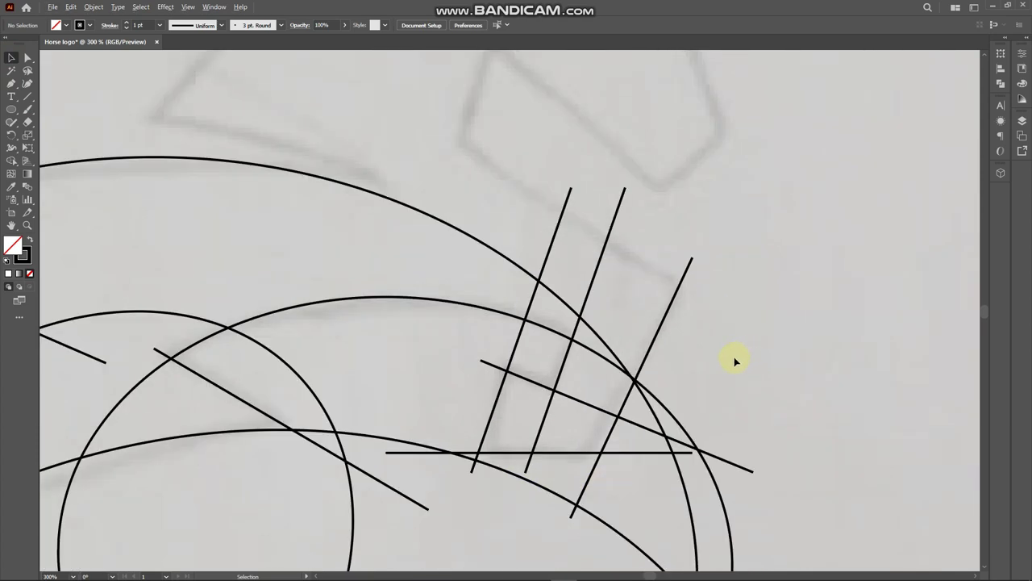
scroll(734, 361, "down", 2)
left_click(27, 96)
scroll(595, 253, "up", 1)
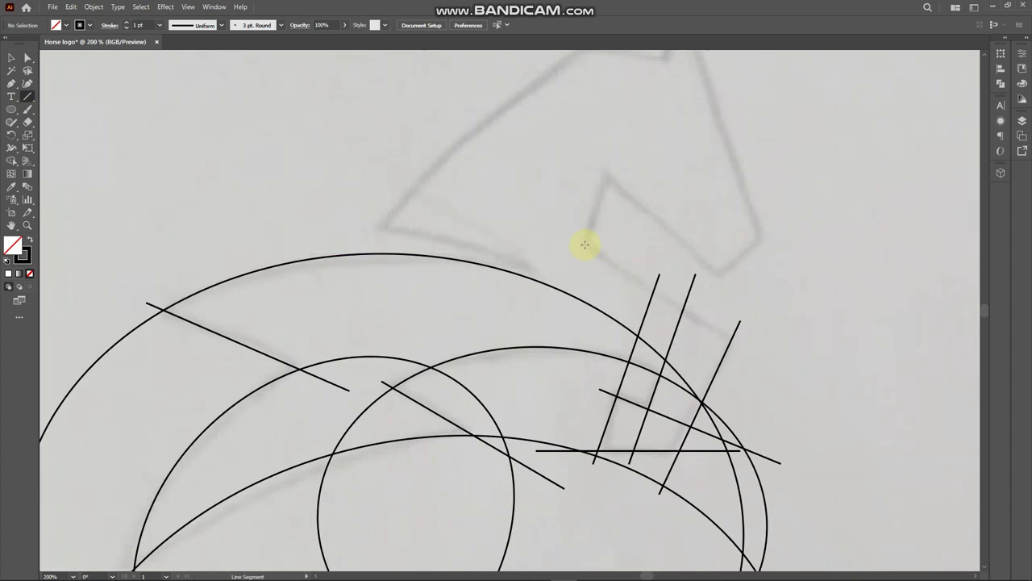
mouse_move(587, 243)
left_mouse_down()
mouse_move(685, 293)
mouse_move(774, 369)
left_mouse_up()
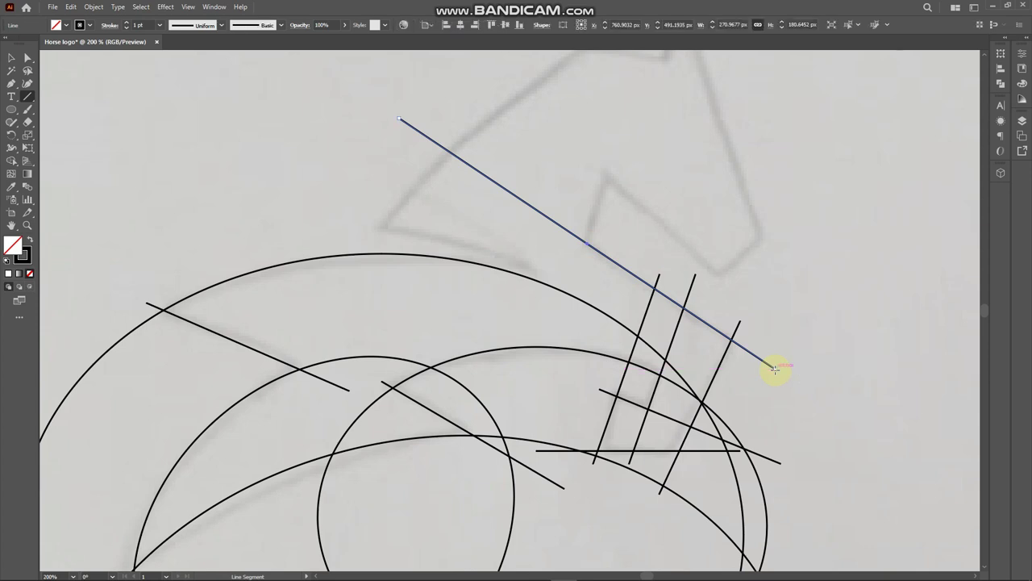
left_click_drag(608, 175, 556, 306)
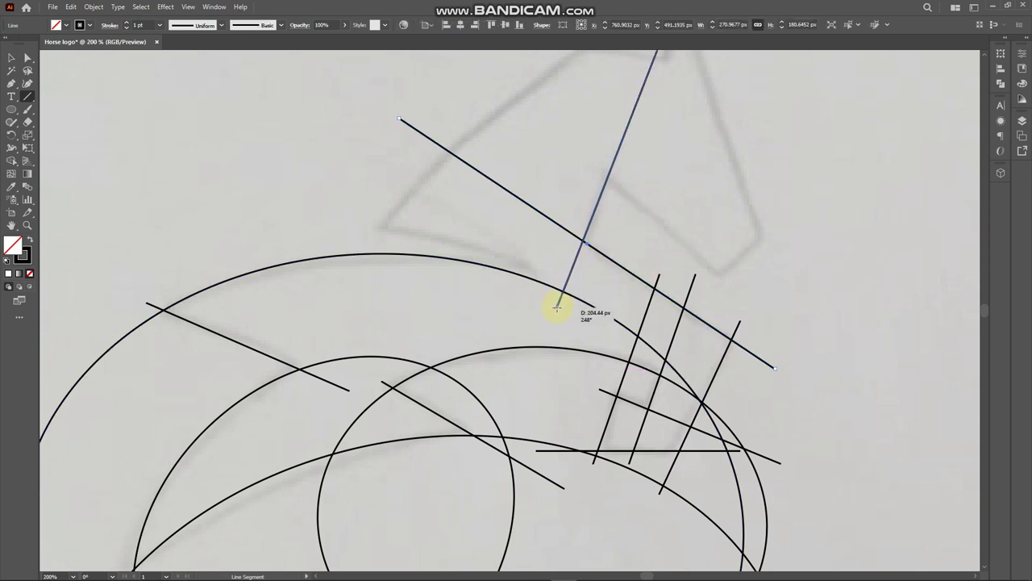
mouse_move(556, 307)
left_mouse_down()
mouse_move(577, 272)
mouse_move(570, 287)
left_mouse_up()
mouse_move(598, 167)
left_mouse_down()
mouse_move(675, 261)
mouse_move(740, 295)
left_mouse_up()
- Draw both edges of the ear and a short line closing the muzzle
scroll(709, 297, "up", 2)
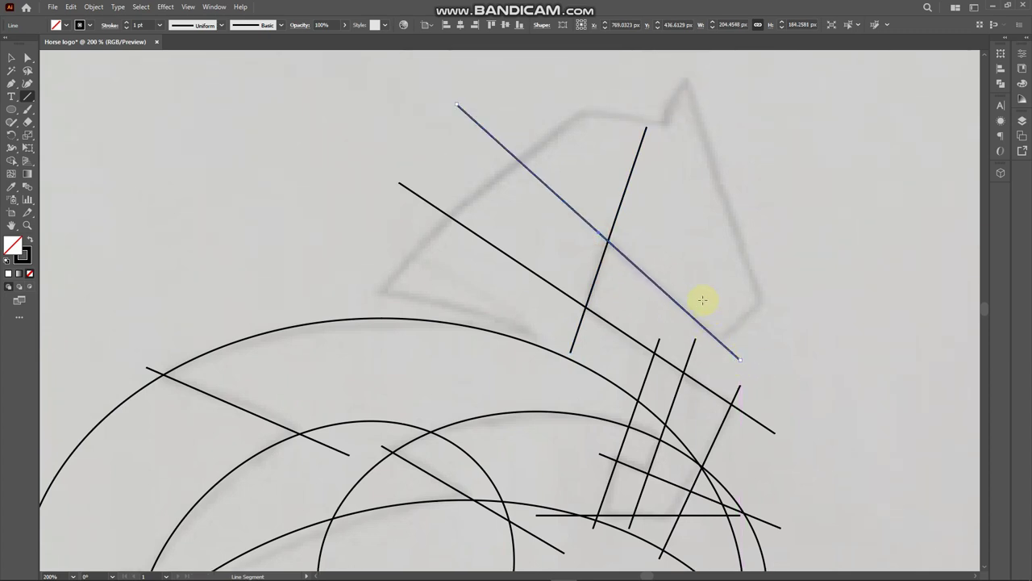
left_click_drag(685, 72, 774, 334)
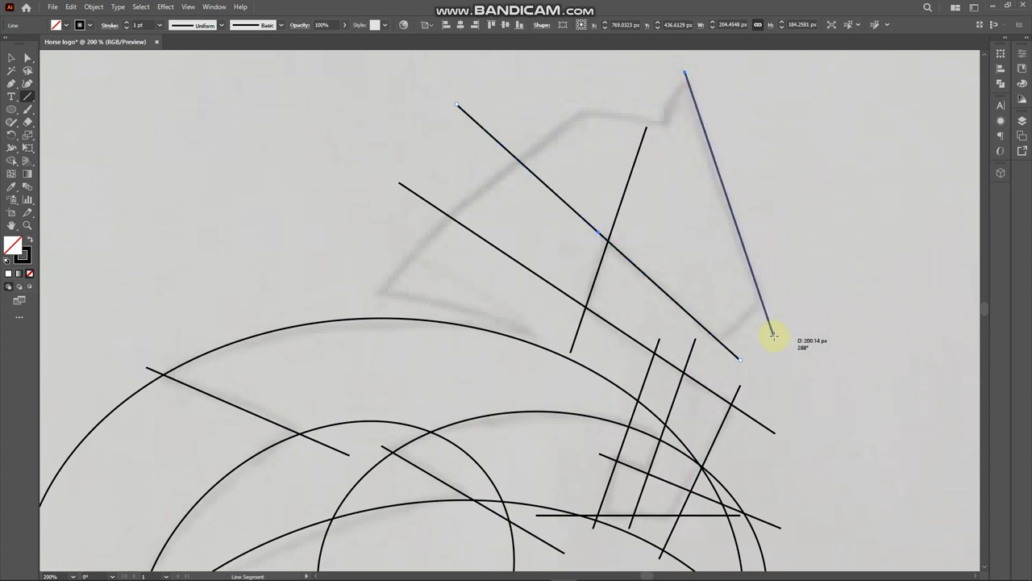
left_click_drag(775, 292, 705, 352)
left_click_drag(686, 71, 664, 113)
key("ctrl+z")
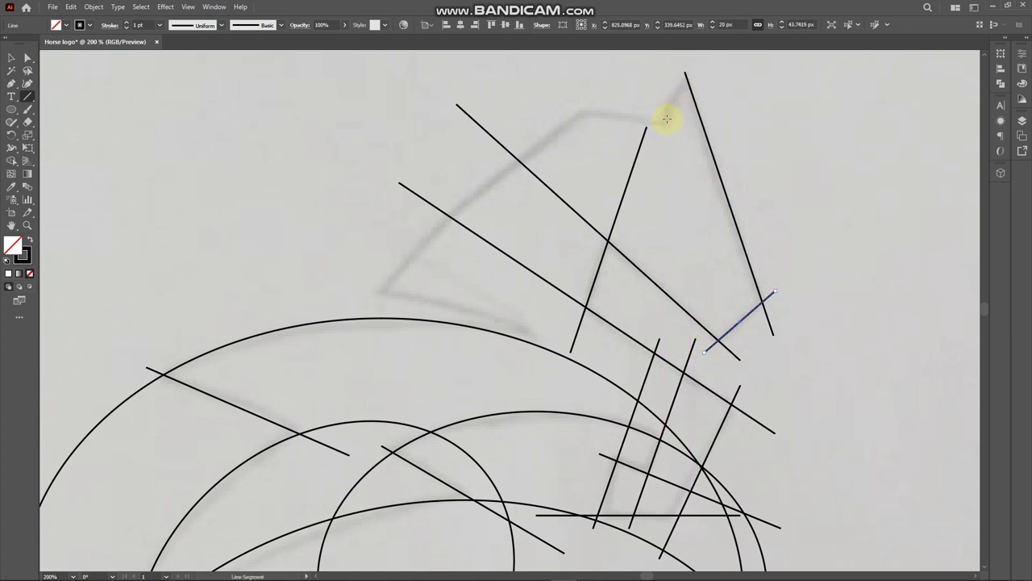
left_click_drag(693, 71, 619, 222)
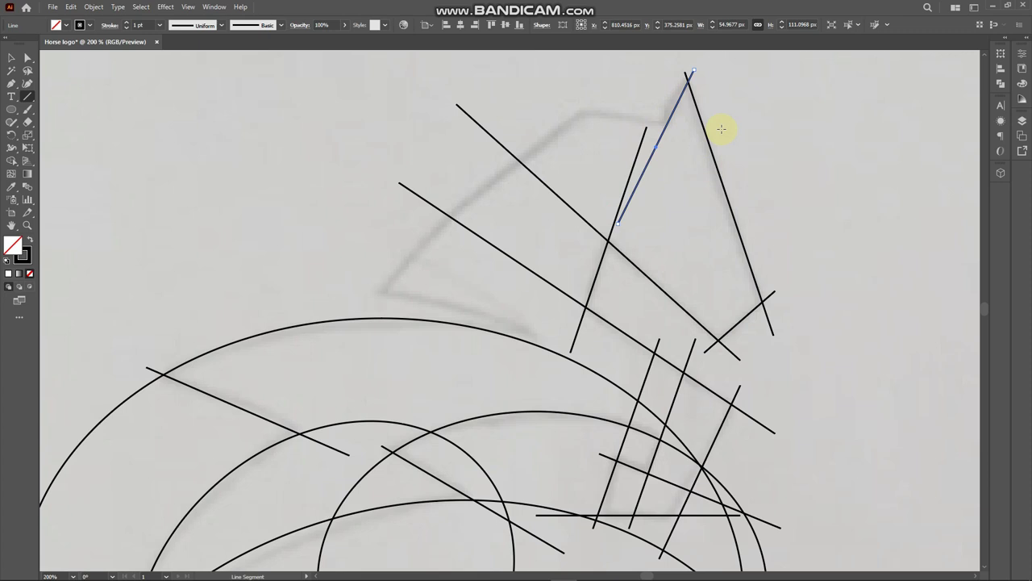
- Draw lines across the top of the head and up the back of the neck
left_click_drag(722, 132, 545, 105)
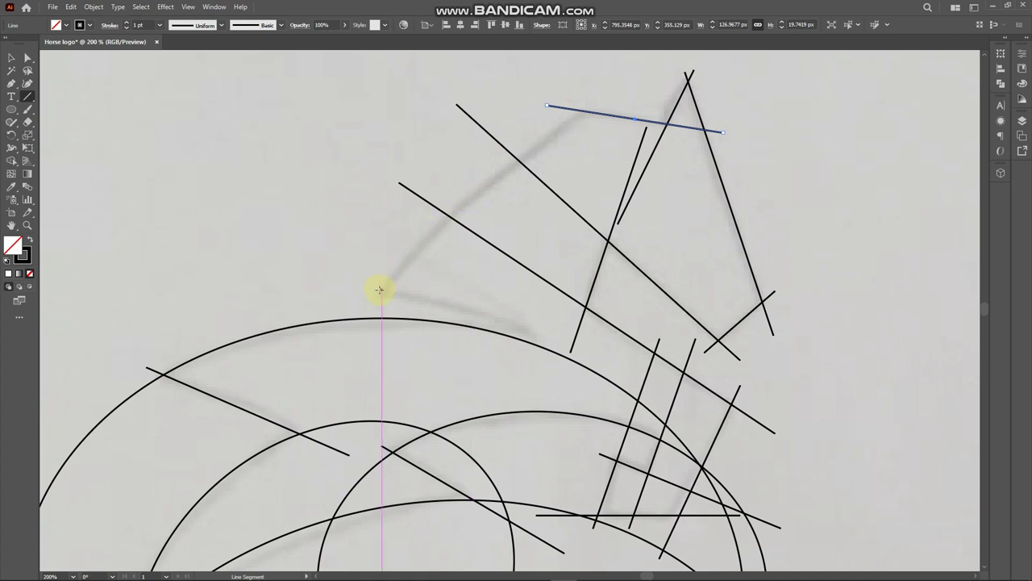
left_click_drag(381, 290, 621, 76)
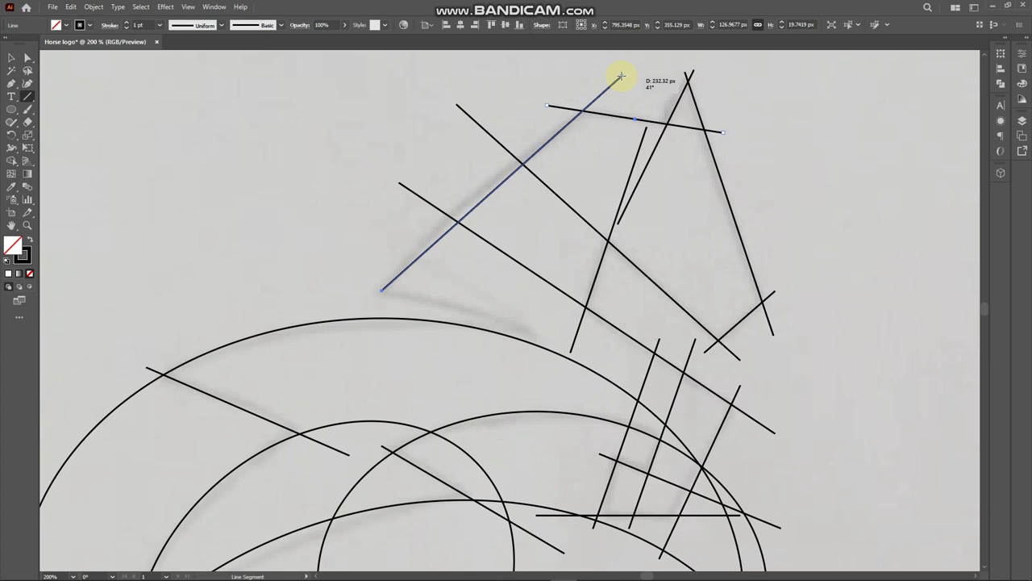
left_click_drag(621, 77, 621, 77)
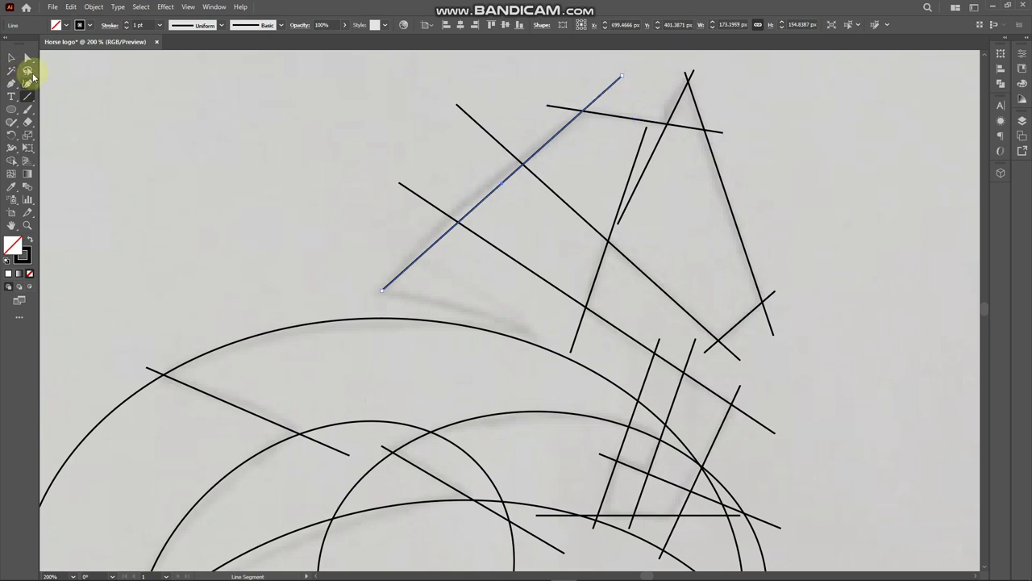
left_click(11, 56)
scroll(510, 307, "down", 2)
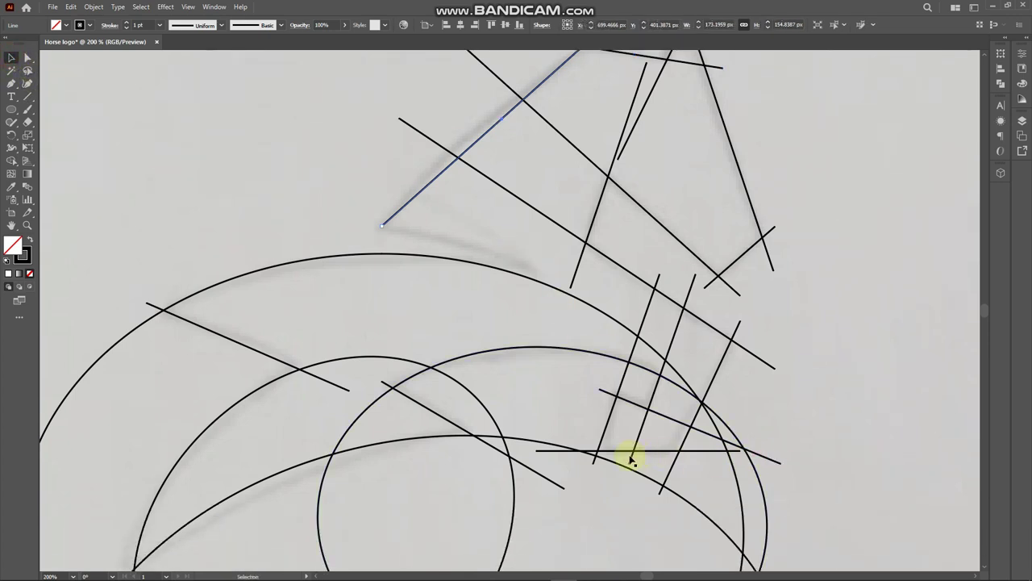
left_click(567, 352, "shift")
- Stretch the tilted ellipse into a flat 235.69 × 90.29 px oval rotated along the slanted lines
left_click_drag(567, 352, 455, 284)
left_click_drag(658, 292, 526, 306)
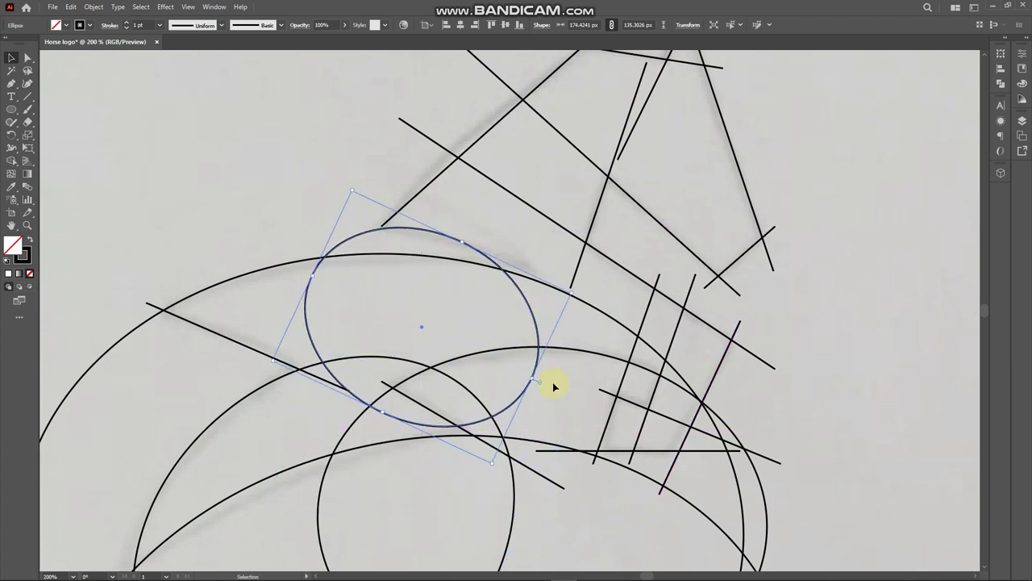
left_click_drag(532, 379, 609, 416)
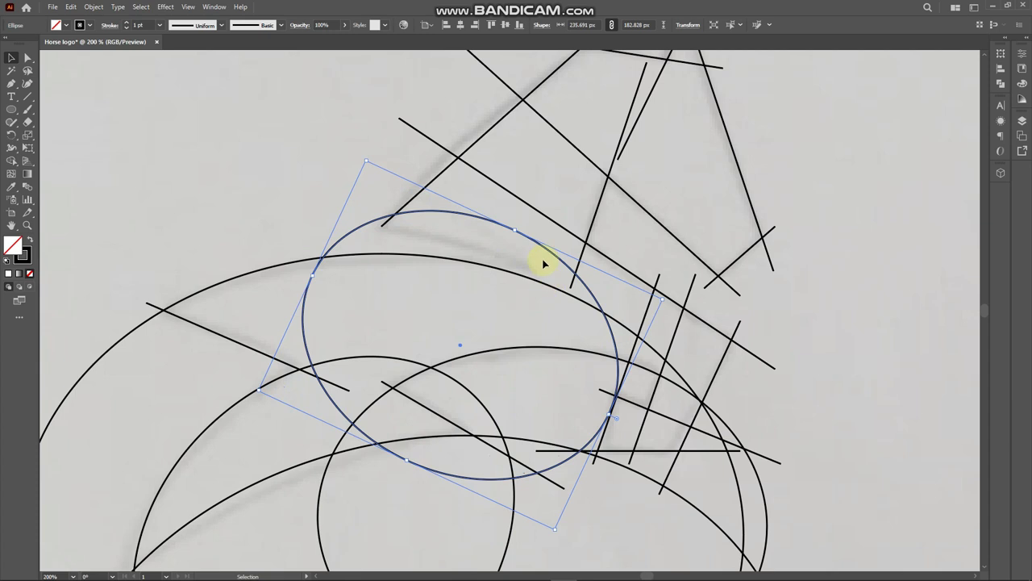
left_click_drag(547, 257, 521, 272)
left_click_drag(380, 476, 459, 364)
left_click_drag(638, 316, 635, 304)
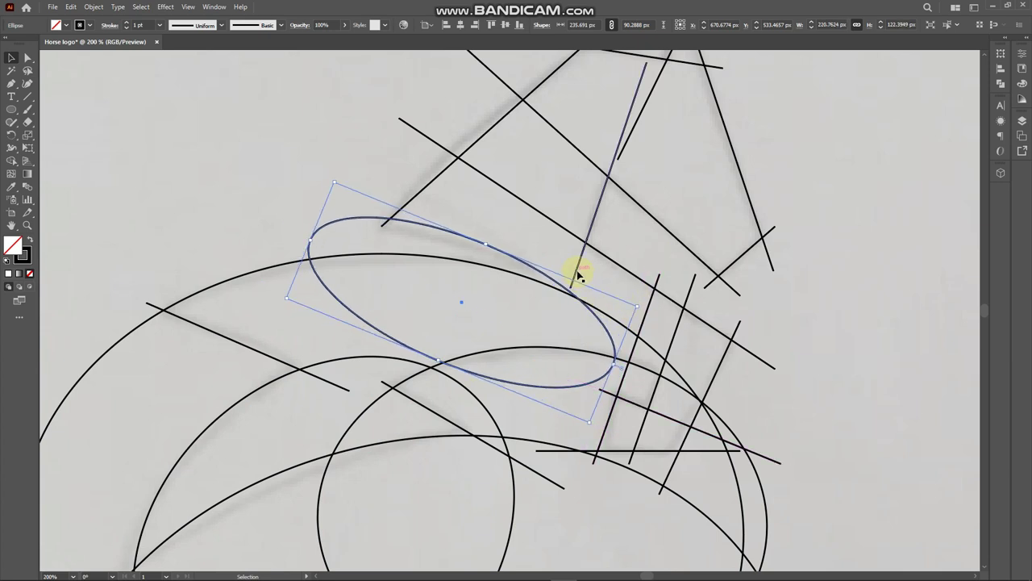
left_click(576, 274)
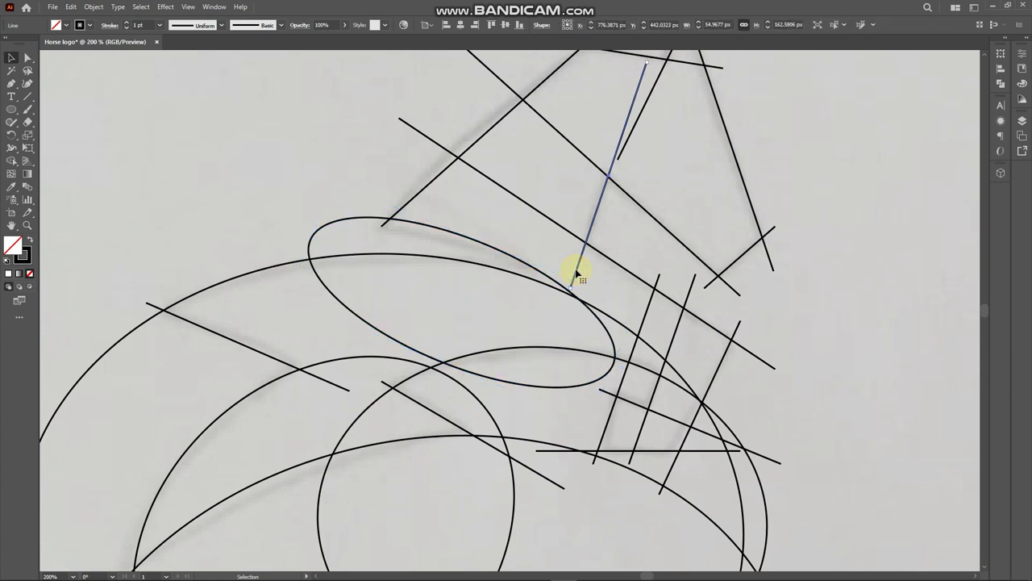
left_click_drag(492, 246, 498, 255)
left_click(568, 288)
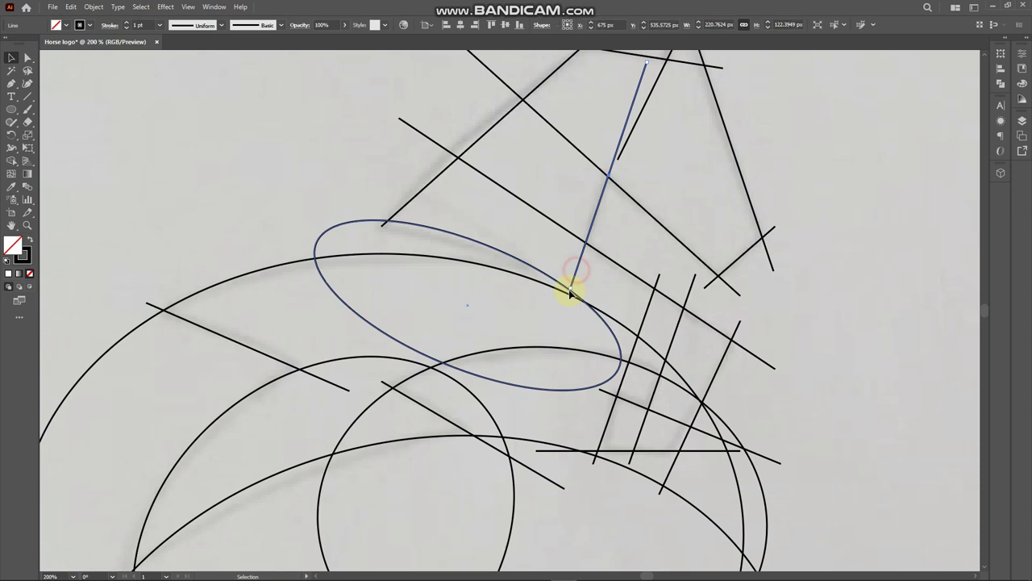
scroll(554, 323, "down", 2)
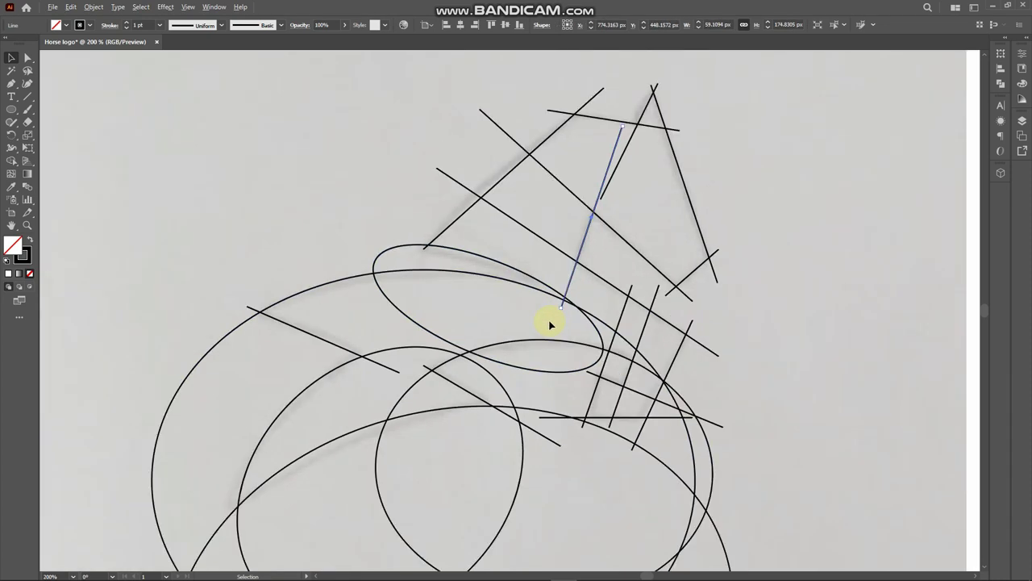
- Draw a small circle where the two slanted guide lines cross
scroll(634, 372, "up", 1)
left_click(11, 109)
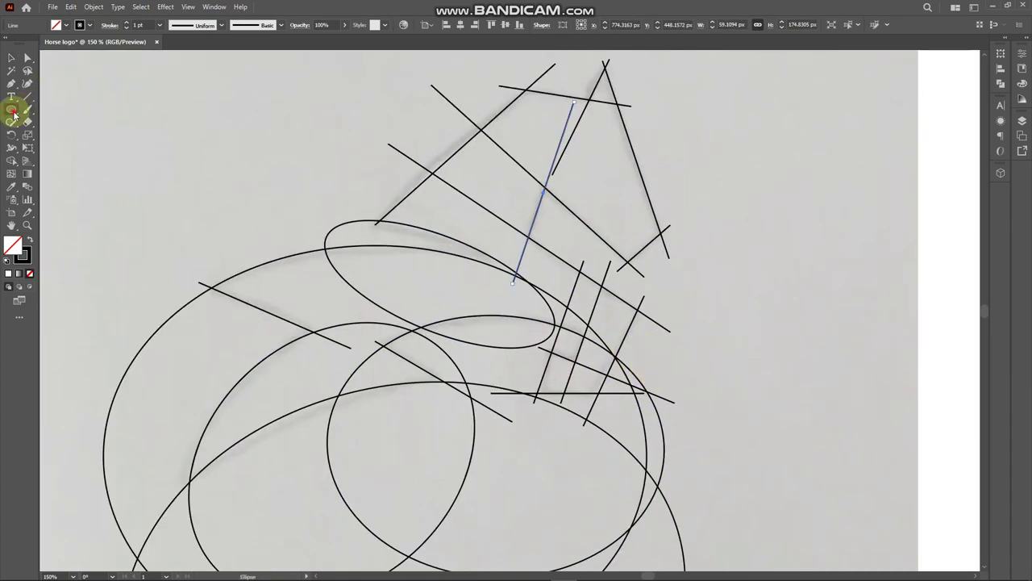
scroll(618, 315, "down", 1)
left_click(601, 310, "ctrl+shift")
scroll(599, 308, "up", 1)
scroll(598, 308, "up", 5)
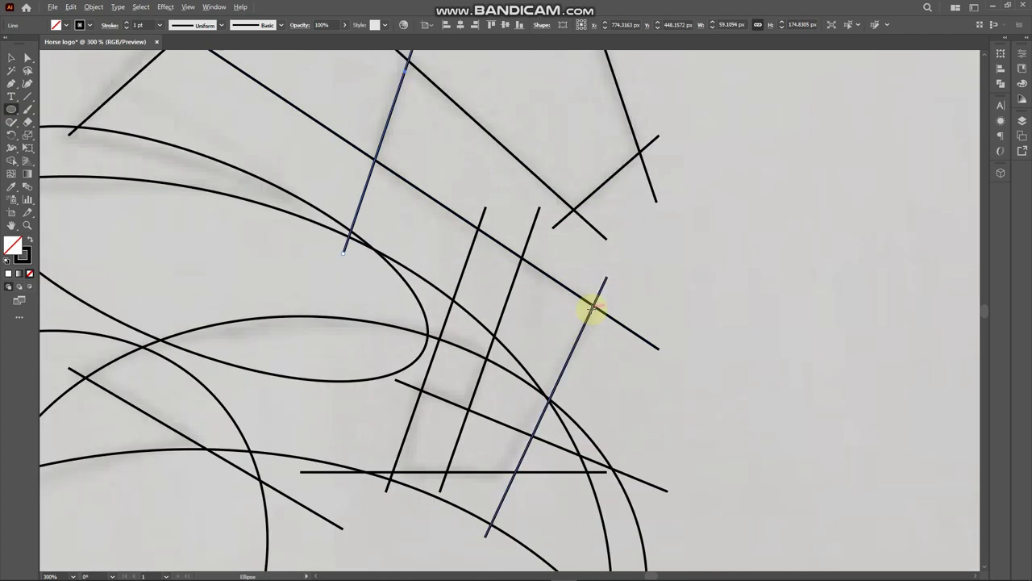
left_click_drag(666, 293, 628, 328)
key("v")
scroll(685, 324, "down", 2)
scroll(618, 329, "up", 4)
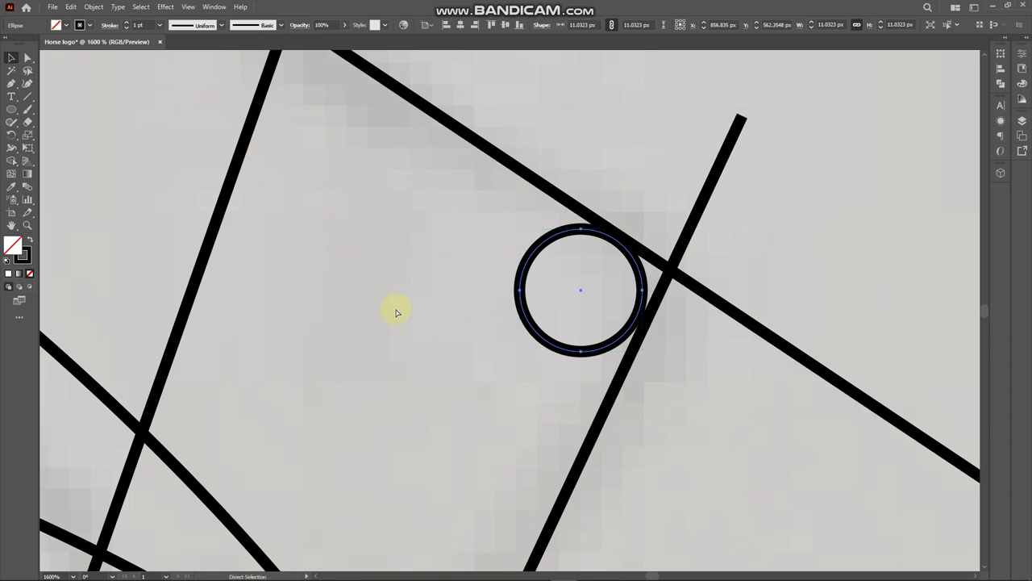
- Switch to Outline view and nudge the circle right against the line
key("ctrl+y")
left_click(702, 353)
scroll(644, 307, "up", 3)
left_click_drag(648, 324, 700, 341)
scroll(665, 319, "up", 3)
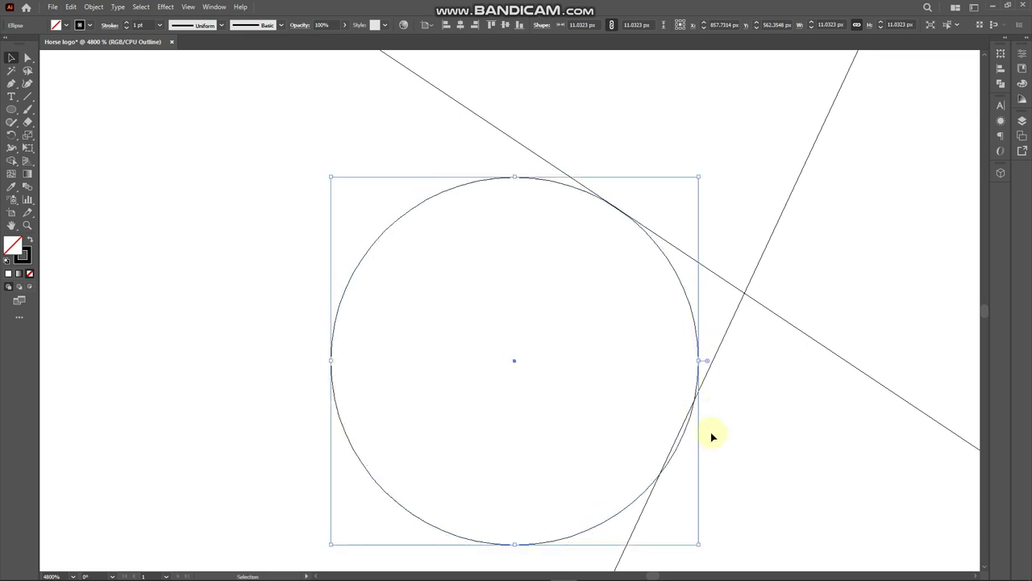
- Scale the corner circle down to about 10.47 px and move it to touch both lines
left_click_drag(700, 542, 681, 524)
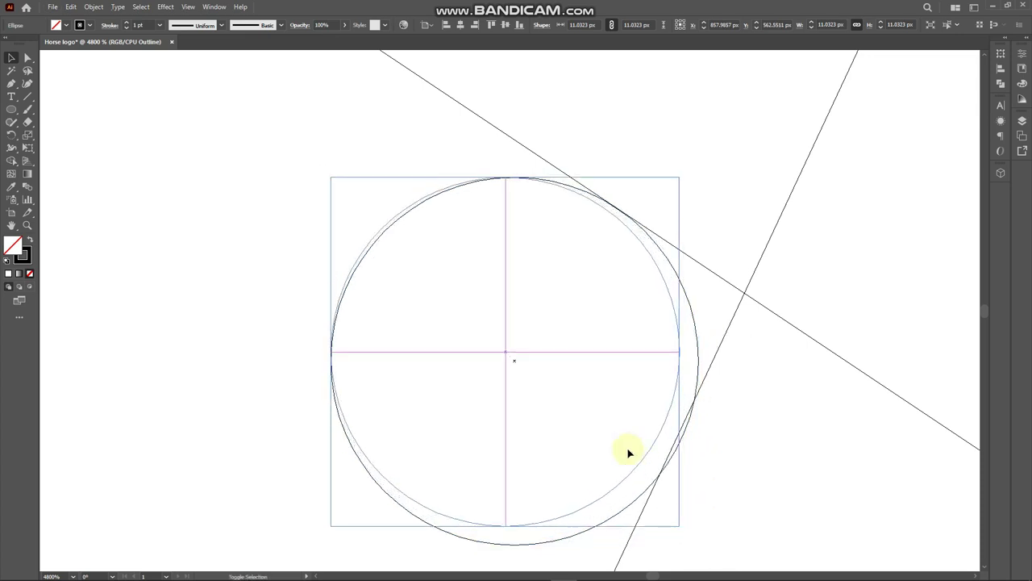
scroll(638, 470, "up", 1)
left_click_drag(622, 440, 643, 448)
scroll(714, 447, "down", 6)
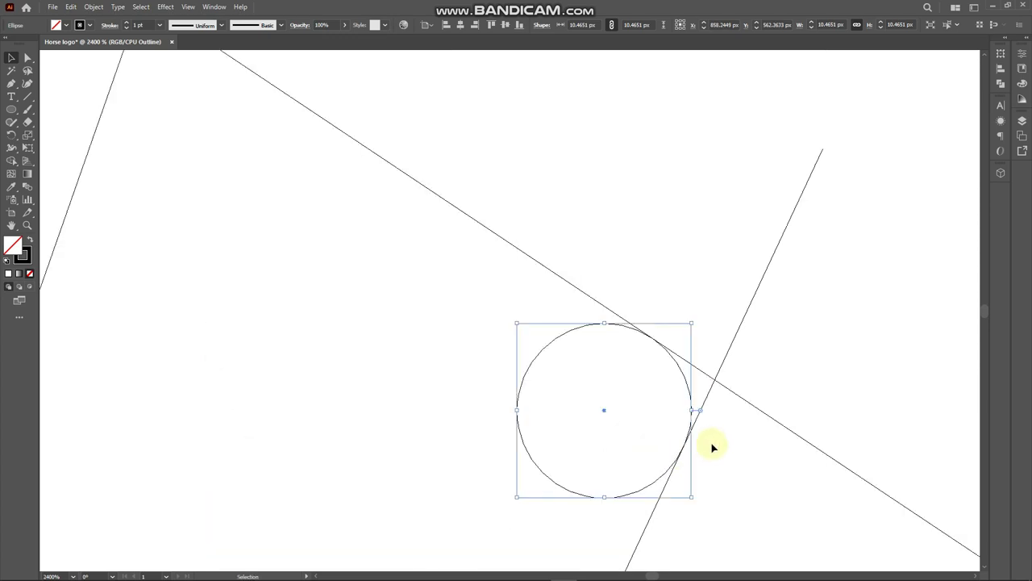
scroll(714, 448, "down", 3)
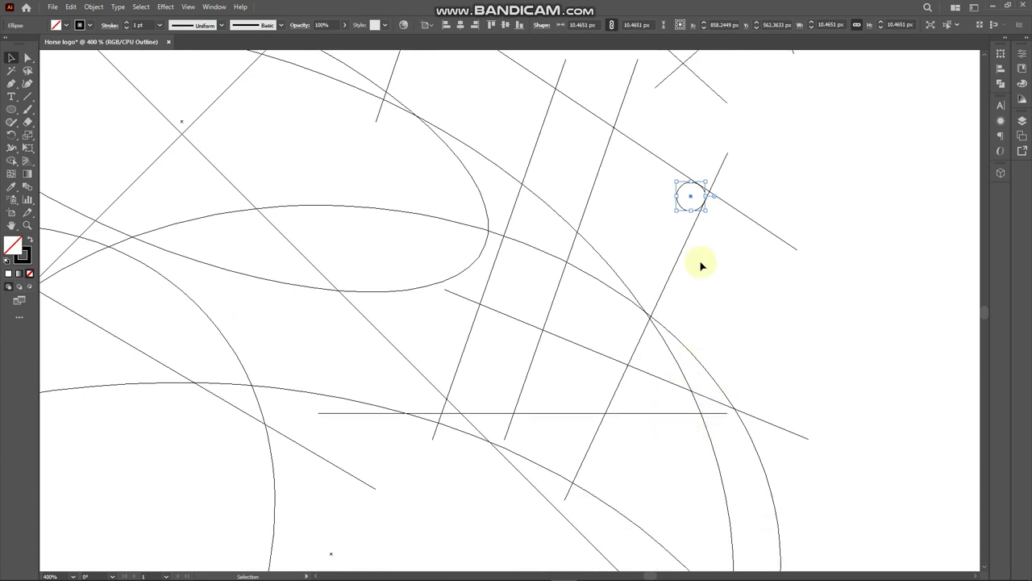
- Duplicate the 10.4651 px circle into the corner between the slanted and bottom lines
left_click_drag(698, 209, 593, 396)
scroll(593, 396, "up", 6)
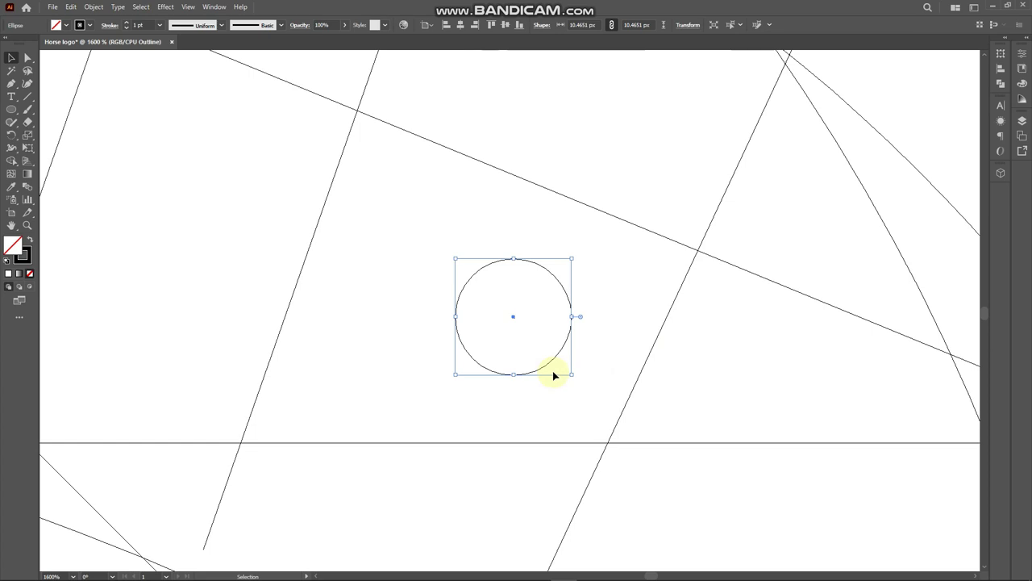
scroll(552, 368, "up", 2)
left_click_drag(536, 358, 653, 494)
scroll(645, 484, "up", 3)
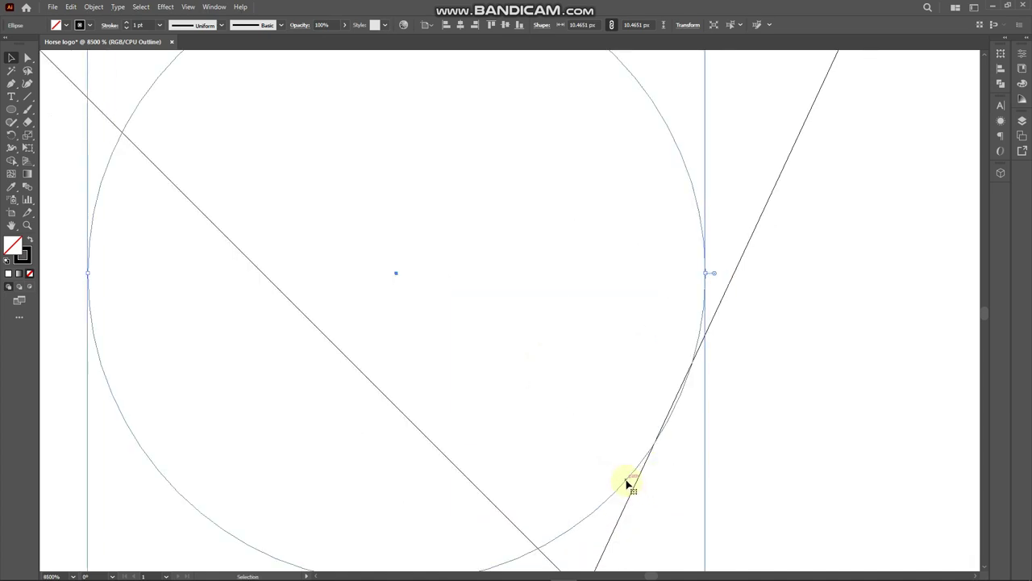
left_click_drag(626, 482, 624, 482)
- Check both circles, then switch back to full Preview and deselect
scroll(765, 475, "down", 5)
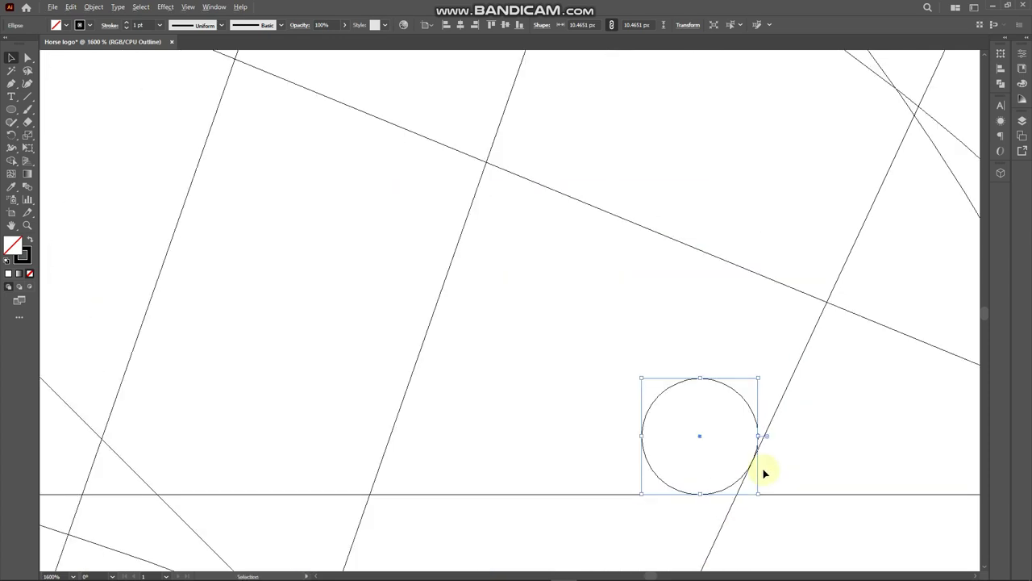
scroll(766, 475, "down", 4)
left_click_drag(820, 453, 655, 440)
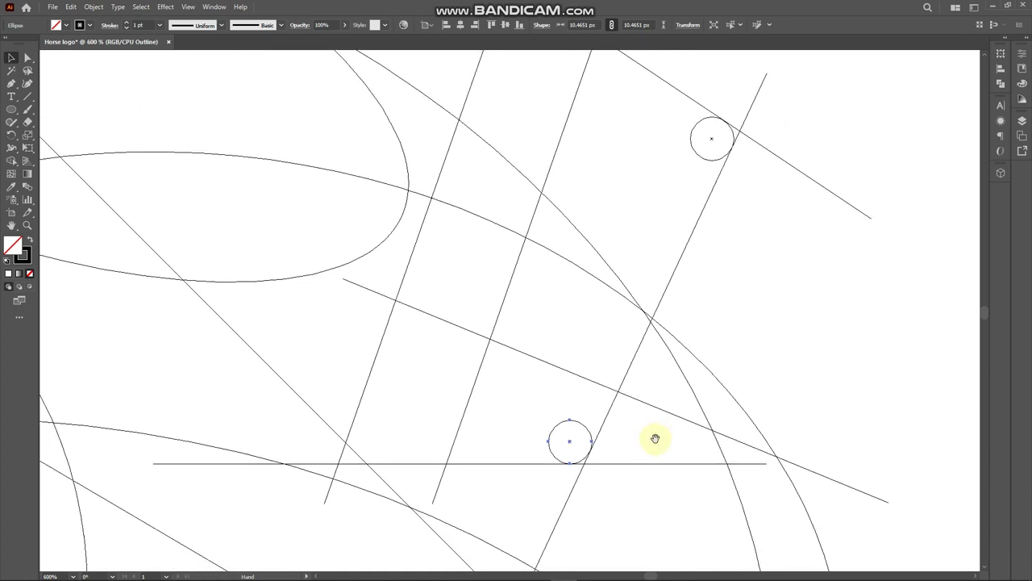
scroll(655, 439, "down", 1)
scroll(656, 442, "down", 1)
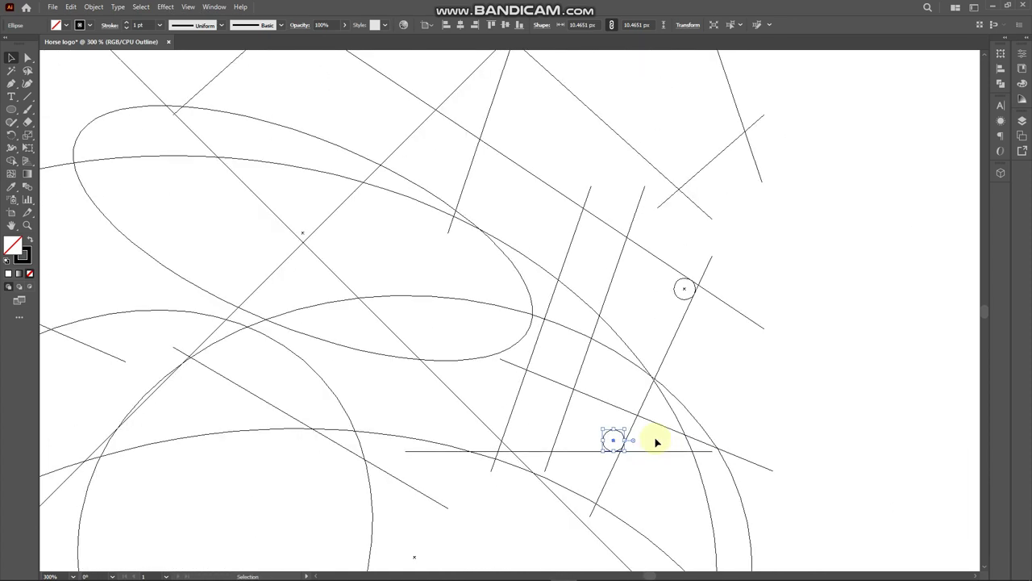
scroll(656, 442, "up", 1)
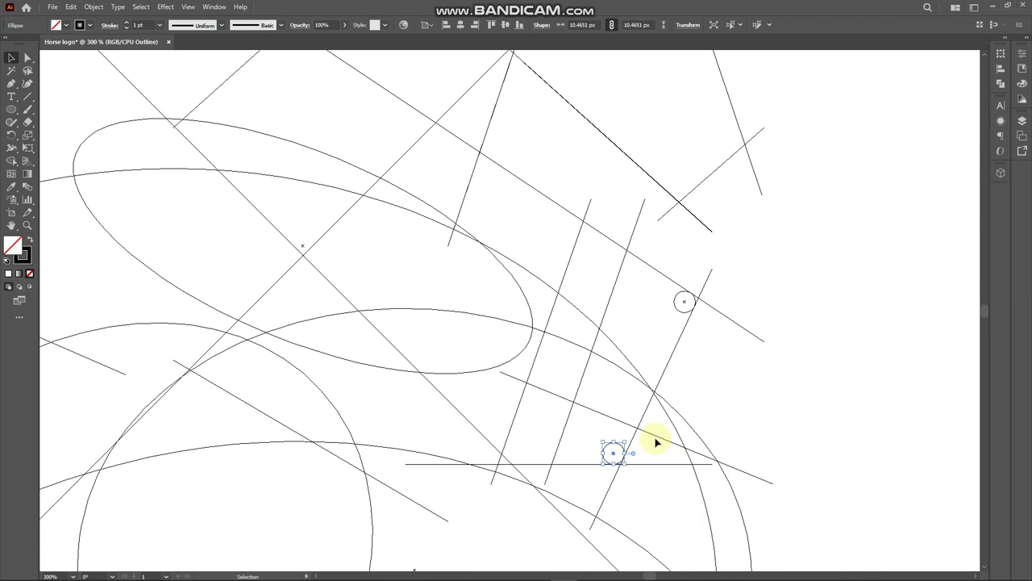
scroll(655, 442, "up", 2)
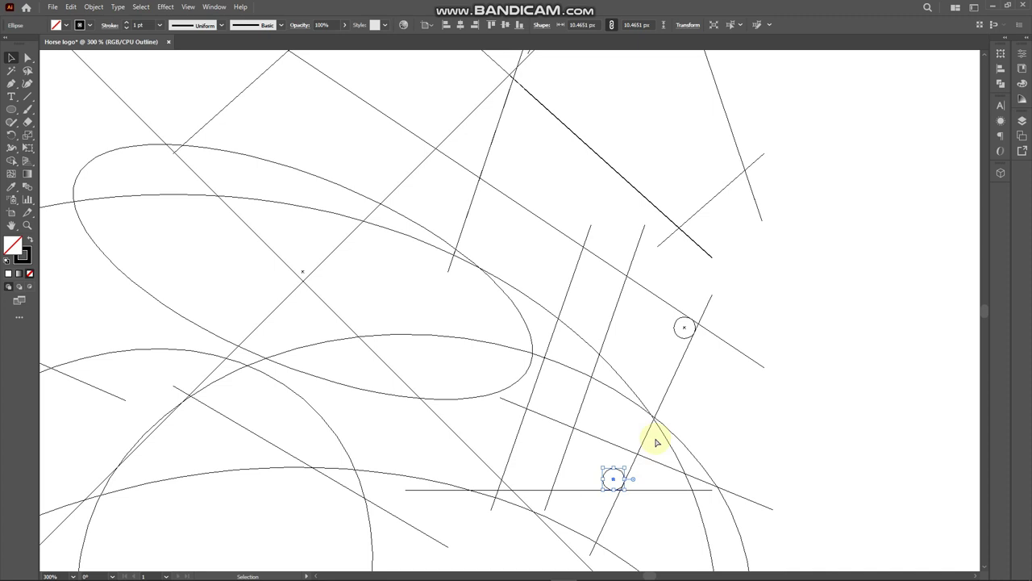
key("ctrl+y")
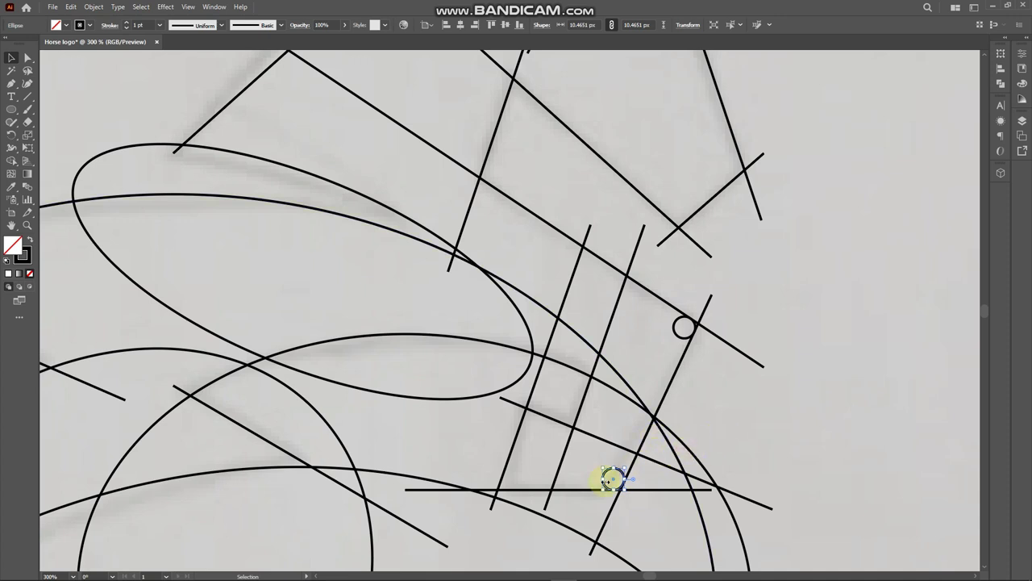
left_click(653, 480)
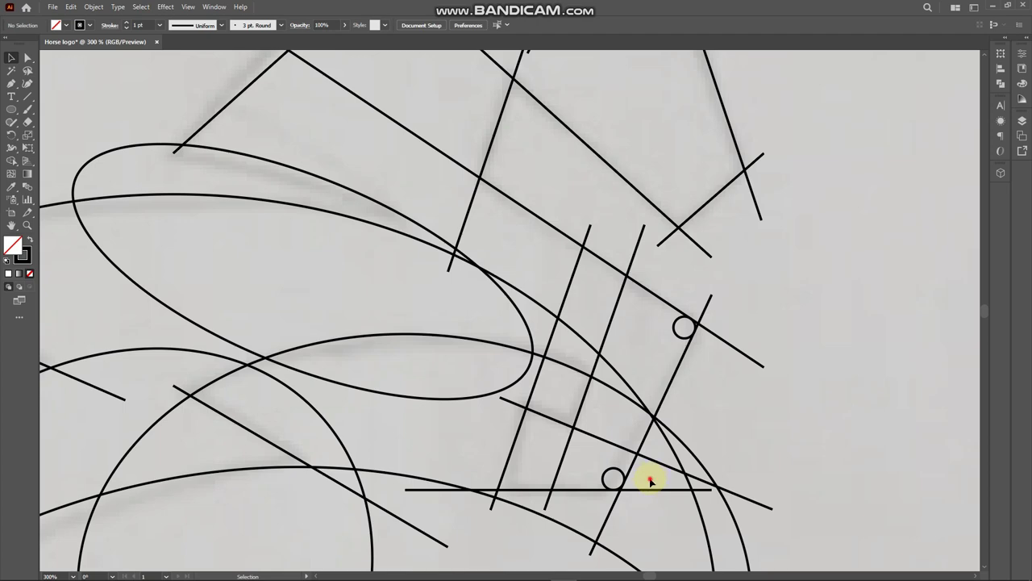
scroll(651, 481, "down", 4)
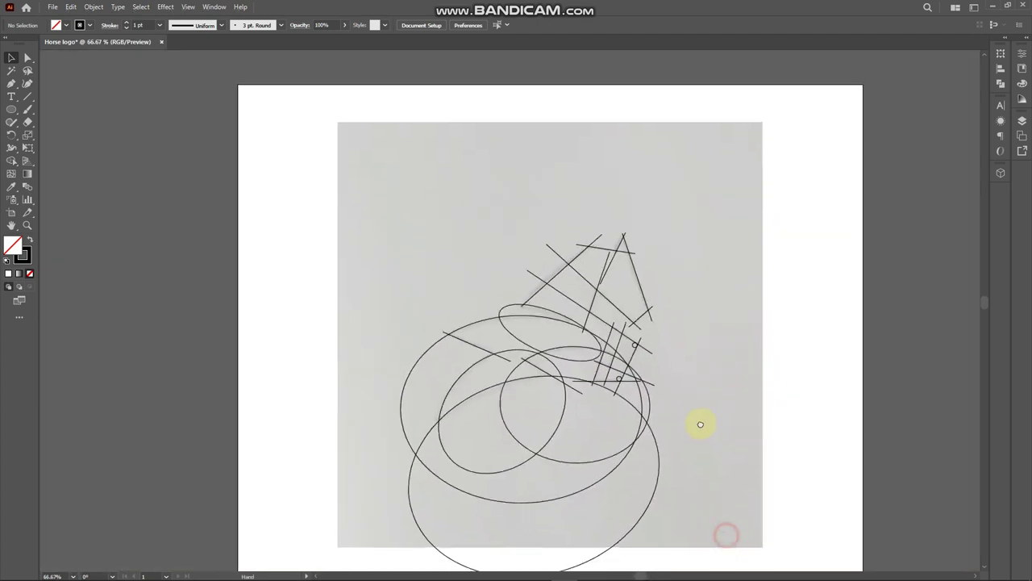
- Use Shape Builder with a black fill on all sketch paths to fill the crescent and its neighbour
mouse_move(745, 521)
left_mouse_down()
mouse_move(662, 481)
mouse_move(320, 202)
left_mouse_up()
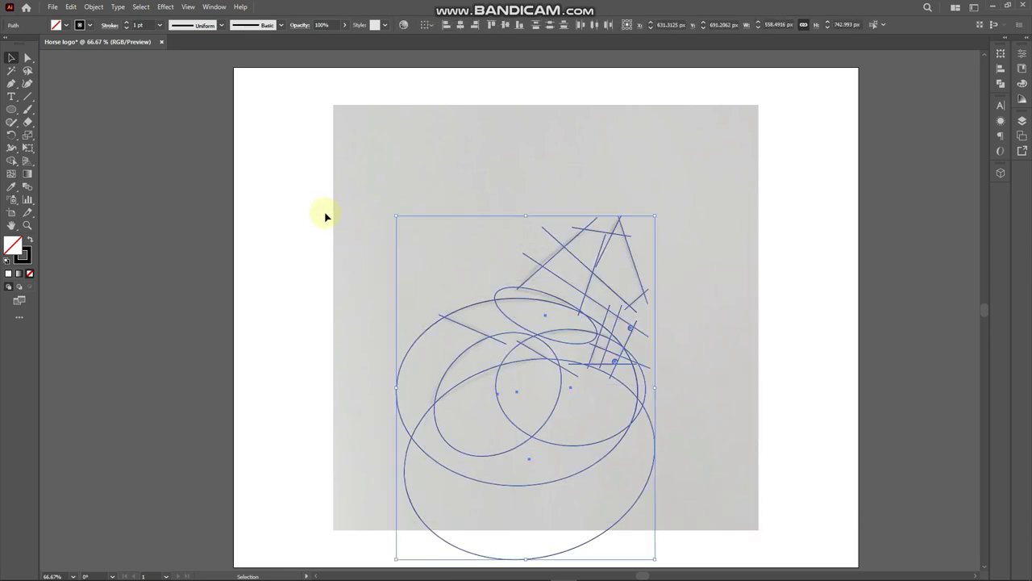
key("ctrl+1")
key("shift+m")
left_click(30, 240)
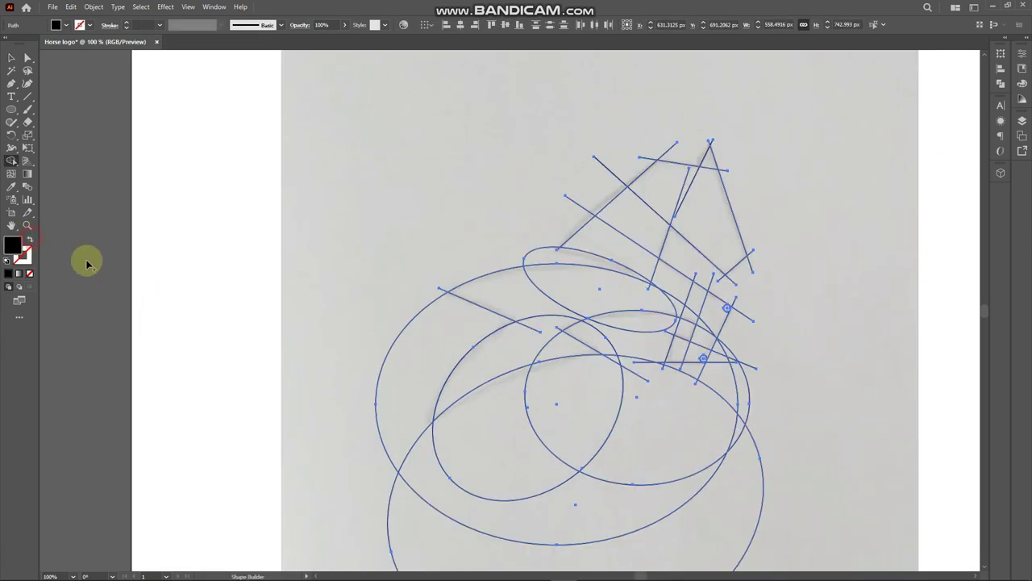
left_click(500, 355)
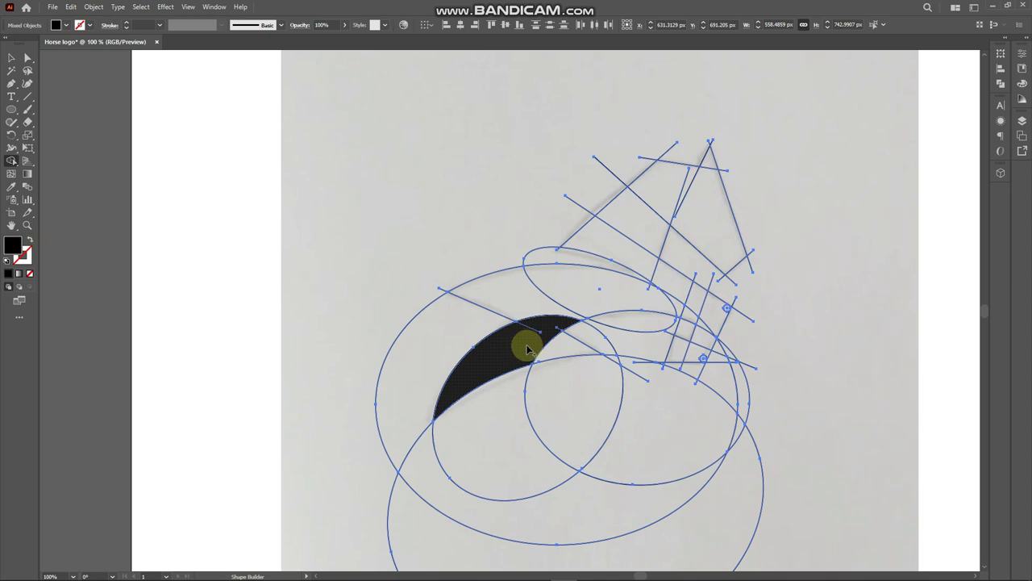
mouse_move(528, 349)
left_mouse_down()
mouse_move(554, 345)
mouse_move(534, 313)
mouse_move(567, 295)
left_mouse_up()
- Merge the upper-right, lower-corner and upper regions and the ear tip into the black horse shape
left_click_drag(645, 299, 691, 326)
scroll(691, 326, "up", 1)
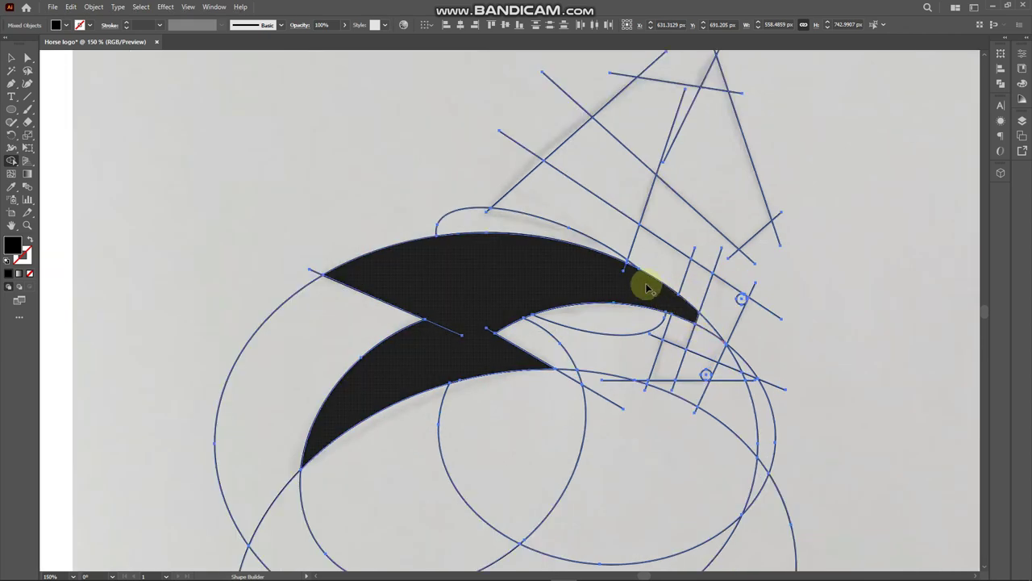
mouse_move(695, 316)
left_mouse_down()
mouse_move(715, 337)
mouse_move(696, 362)
left_mouse_up()
mouse_move(742, 306)
left_mouse_down()
mouse_move(712, 387)
mouse_move(696, 362)
mouse_move(668, 363)
left_mouse_up()
scroll(717, 329, "up", 1)
mouse_move(715, 315)
left_mouse_down()
mouse_move(617, 255)
mouse_move(606, 208)
mouse_move(636, 150)
mouse_move(647, 152)
left_mouse_up()
left_click_drag(702, 122, 718, 92)
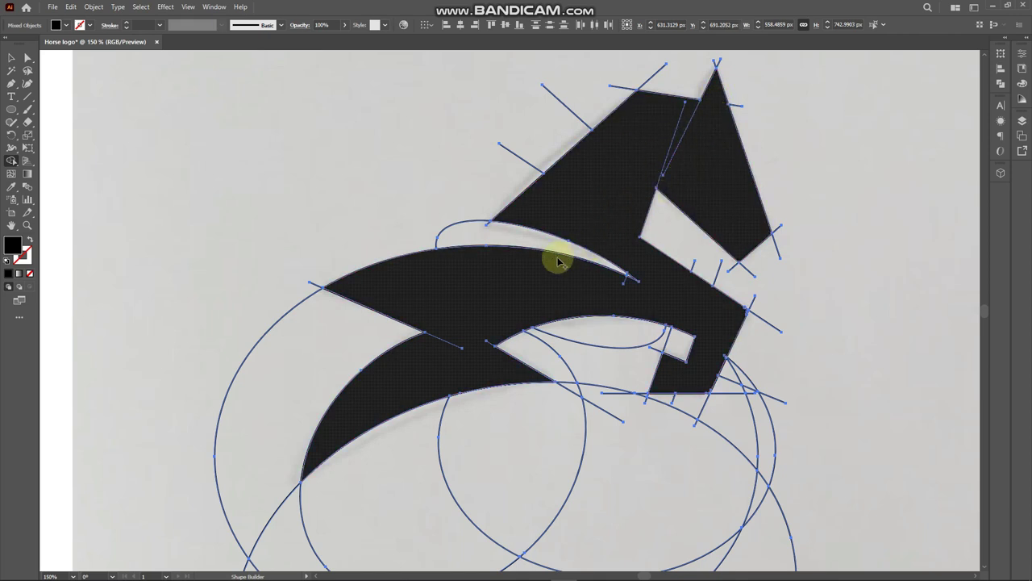
scroll(500, 284, "down", 2)
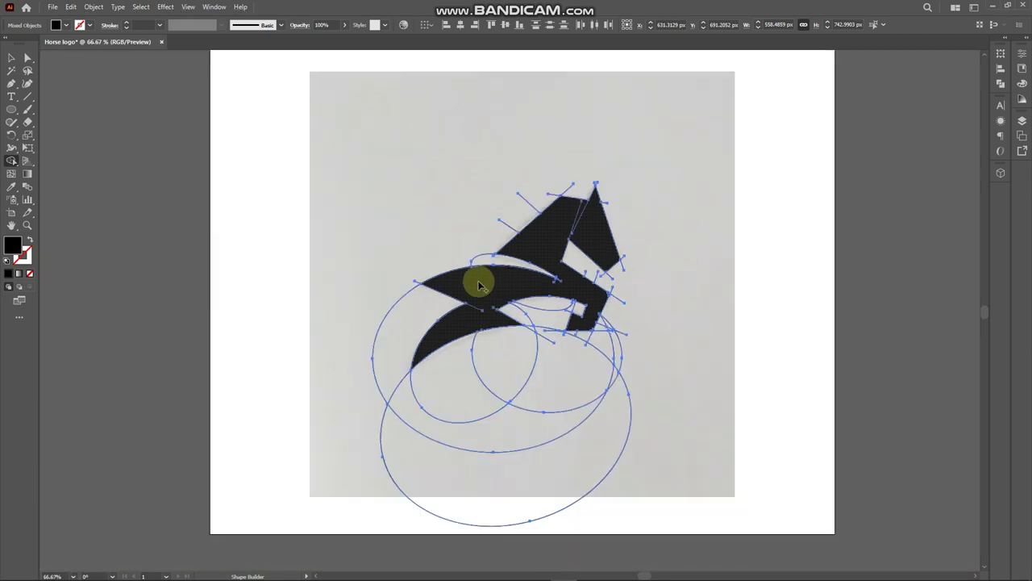
- Unlock all artwork and delete the placed reference sketch image
left_click(11, 59)
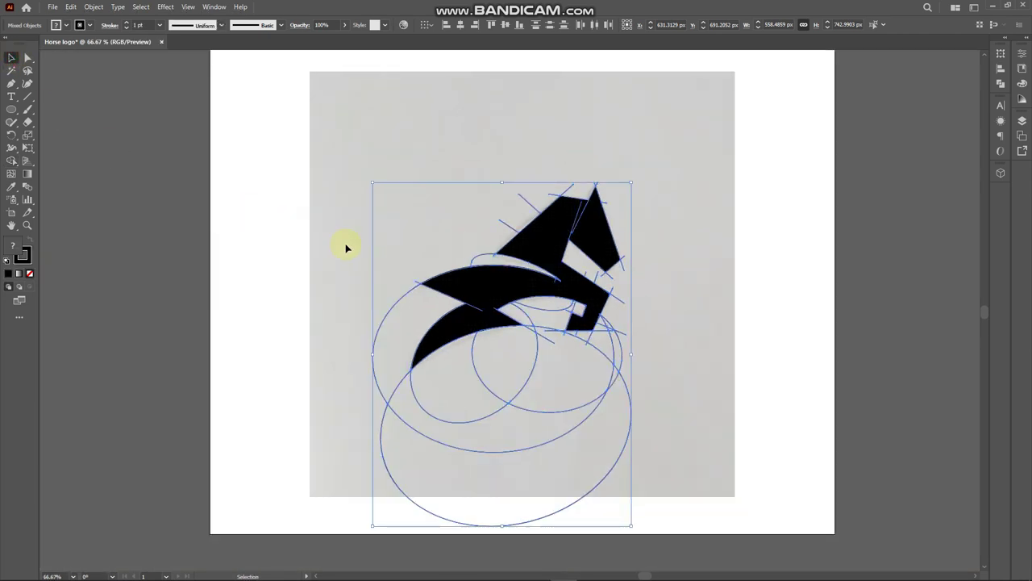
right_click(460, 300)
left_click(350, 266)
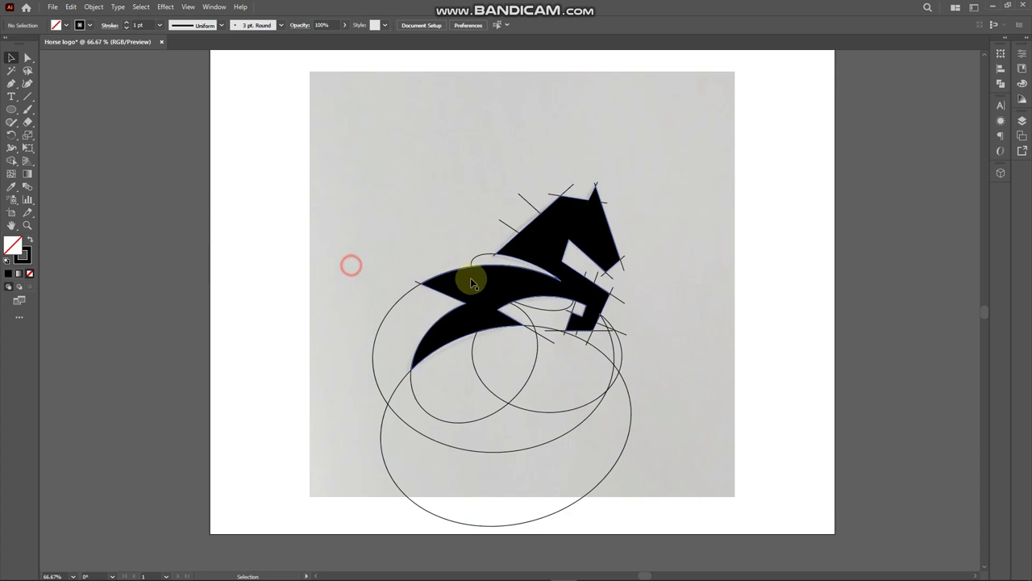
scroll(473, 290, "down", 1)
left_click(475, 292)
left_click(93, 8)
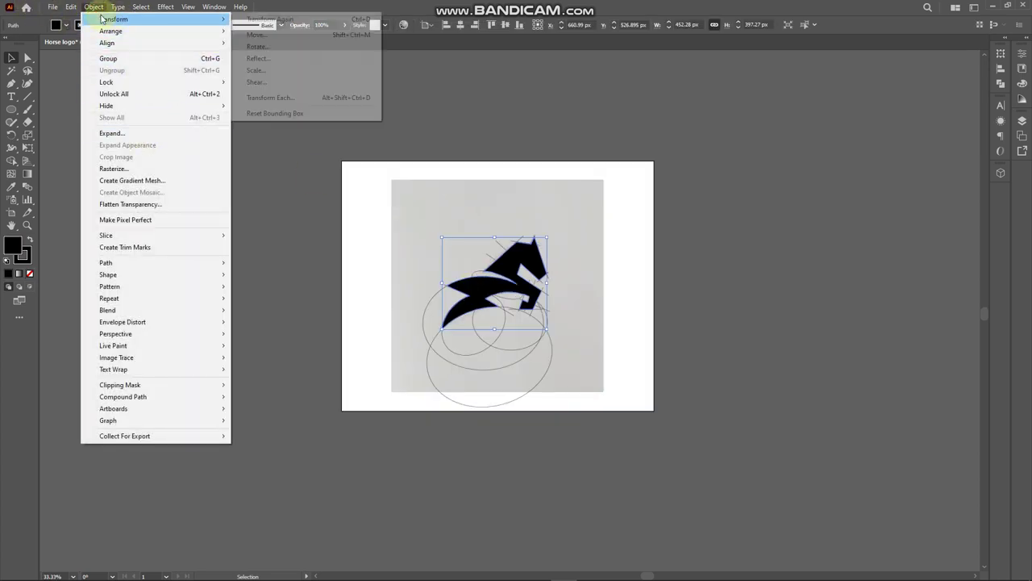
mouse_move(220, 85)
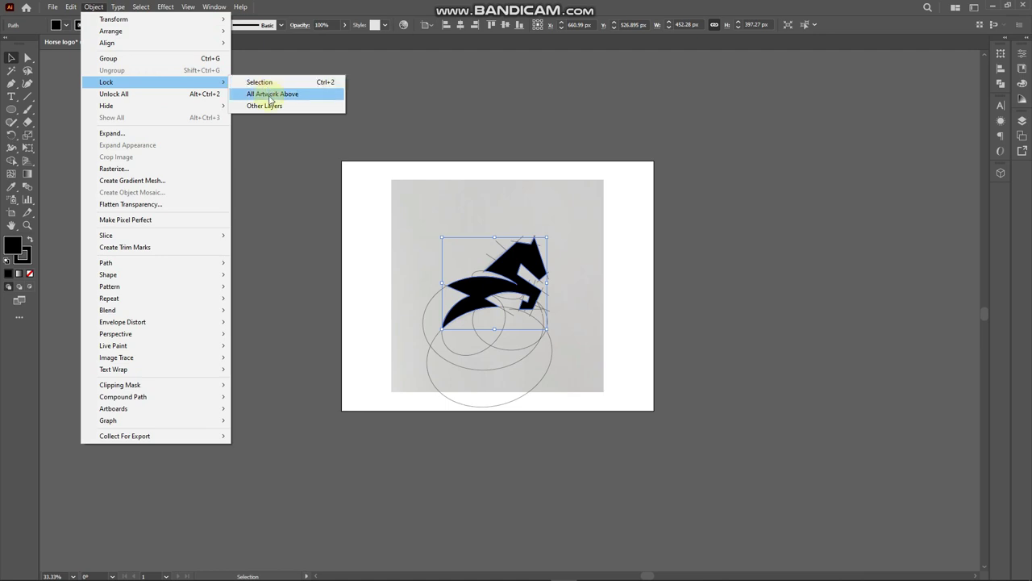
left_click(216, 95)
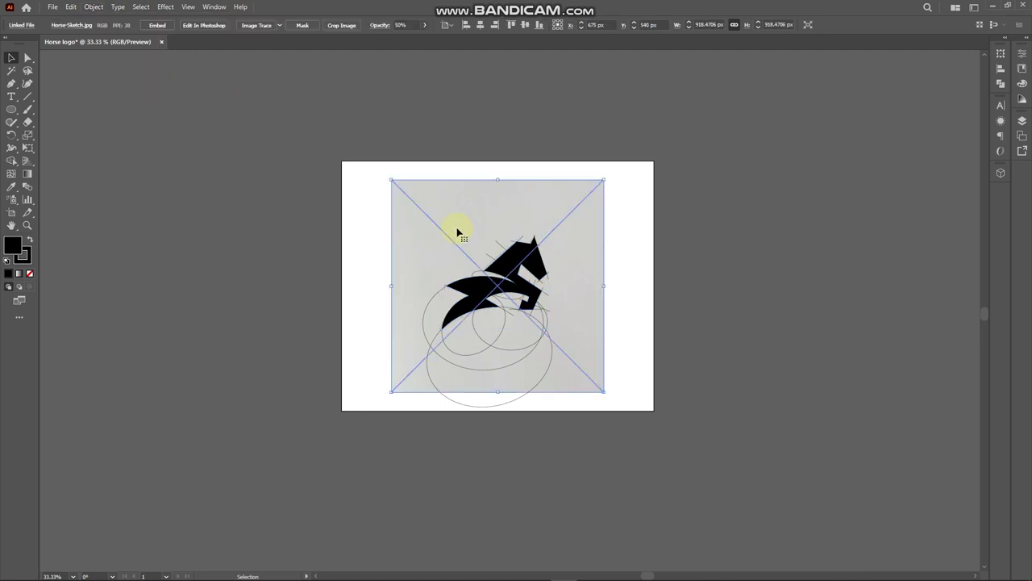
left_click(595, 254)
key("Delete")
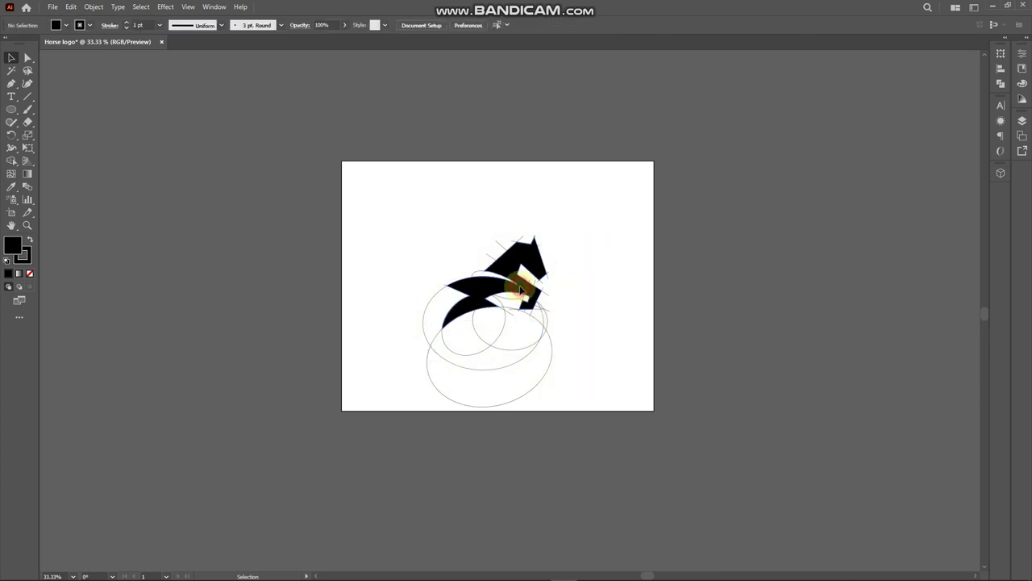
- Remove the leftover guide circles and centre the black horse on the artboard
left_click_drag(521, 291, 379, 326)
left_click(575, 433)
key("ctrl+semicolon")
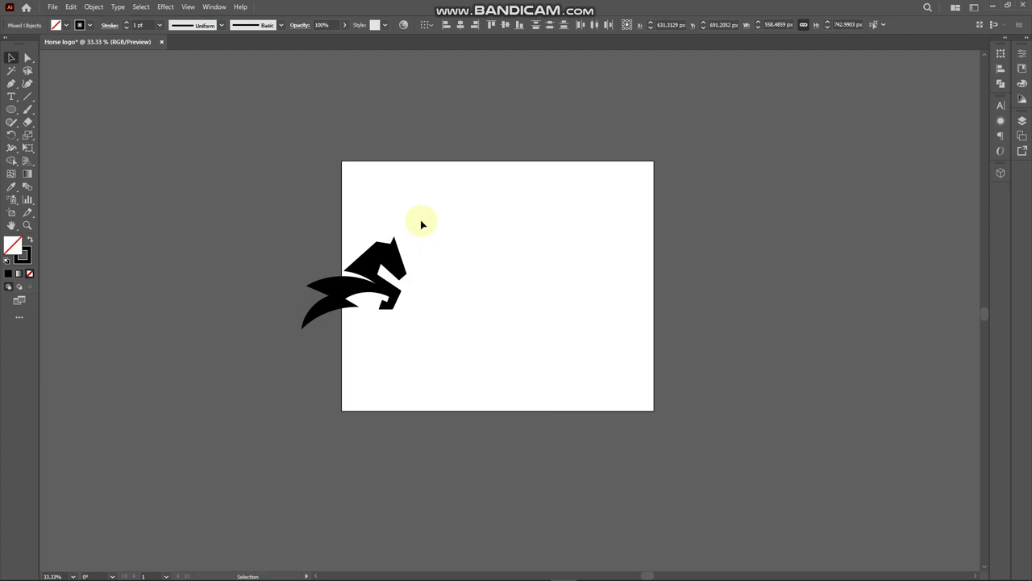
left_click(421, 220)
left_click_drag(392, 253, 533, 240)
key("ctrl+1")
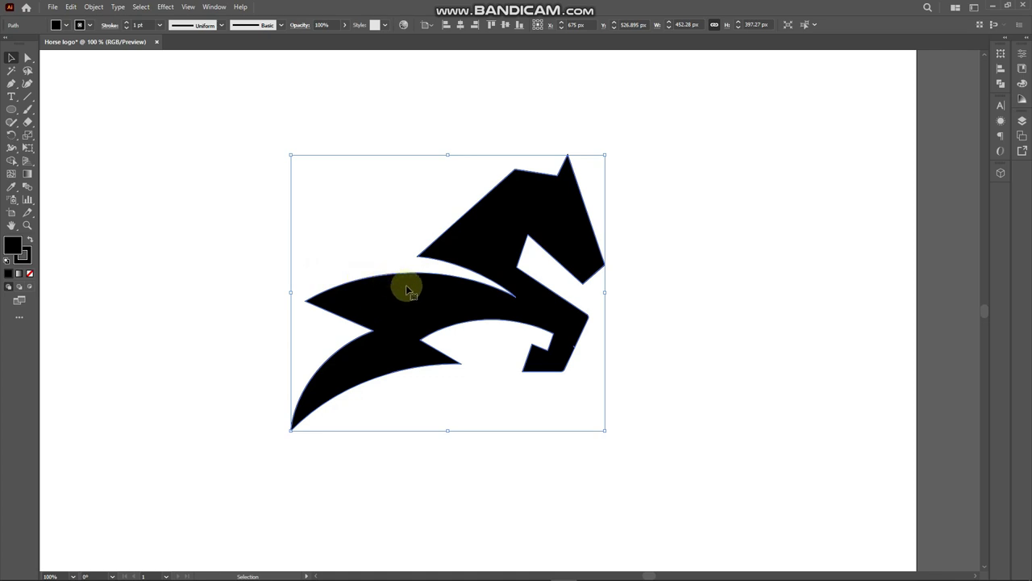
left_click(686, 330)
scroll(650, 367, "down", 1)
left_click_drag(594, 341, 586, 342)
left_click(678, 362)
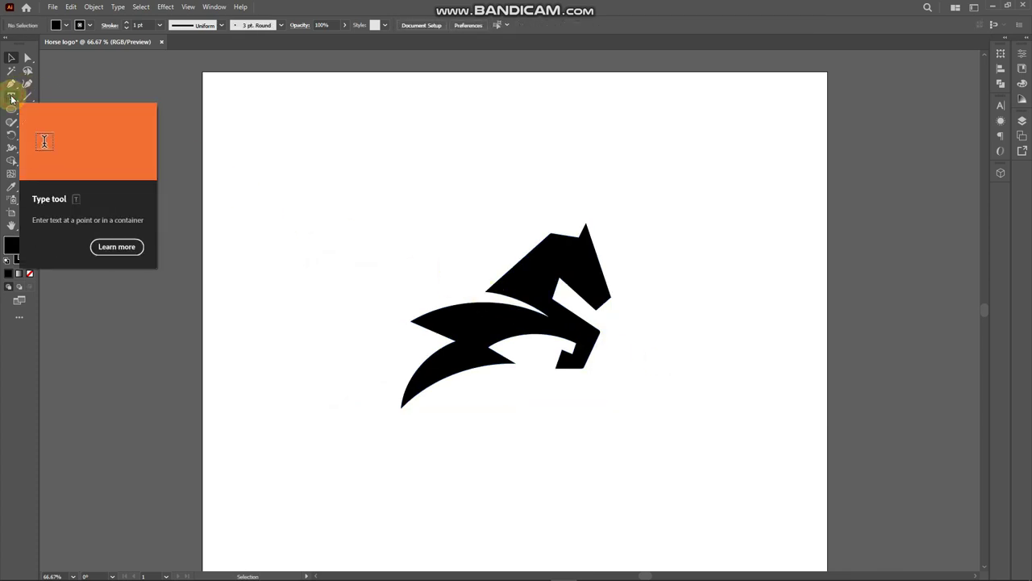
- Pick the Type tool with Montserrat Medium as the font
left_click(11, 97)
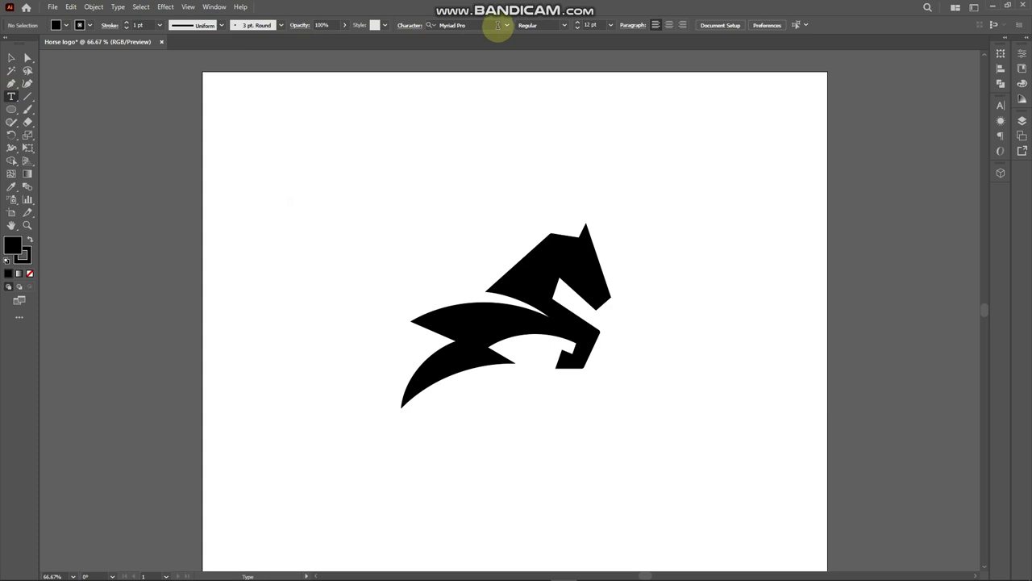
left_click(494, 25)
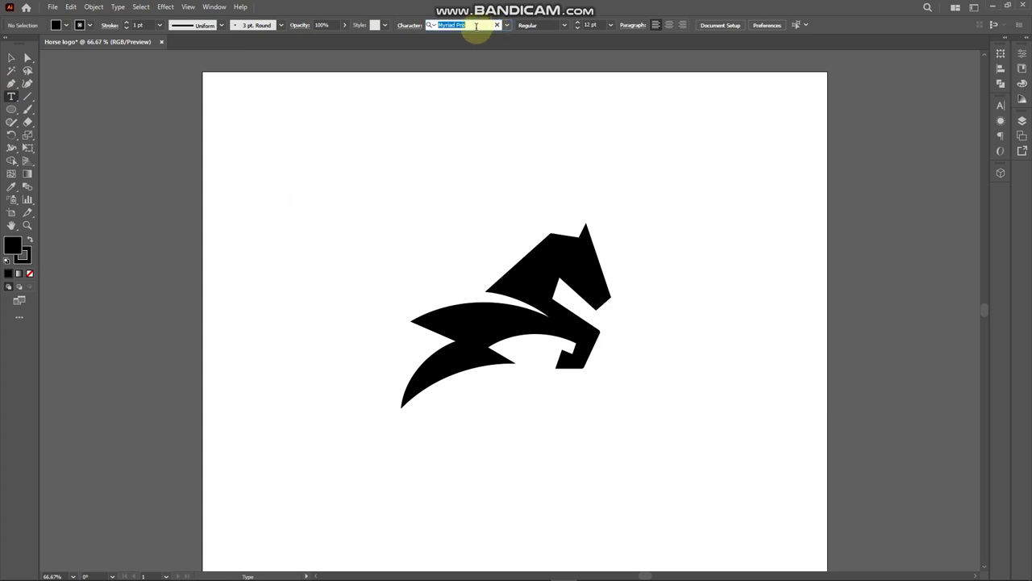
type("Mon")
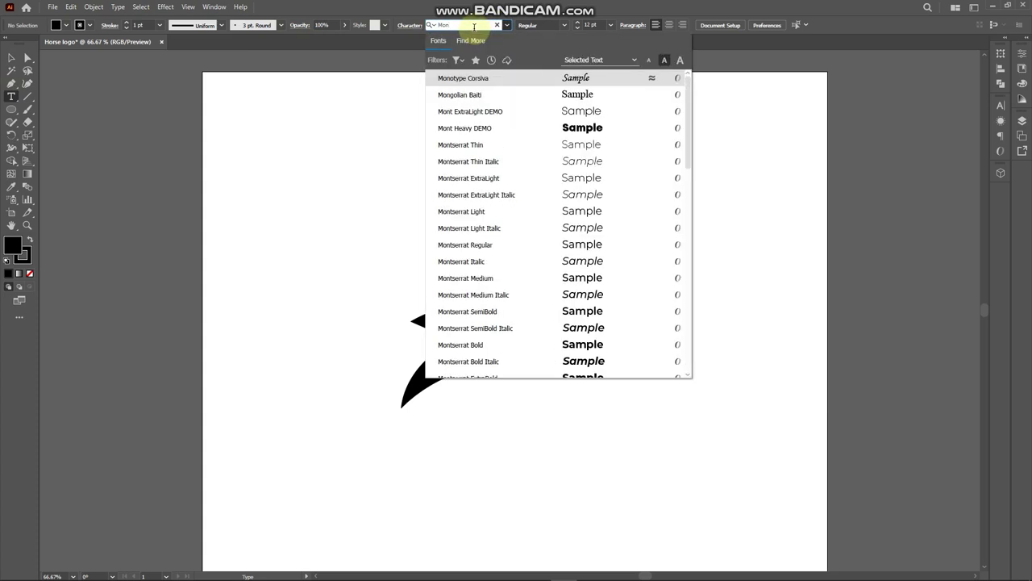
left_click(492, 279)
- Type HORSE POWER and enlarge it beneath the horse
left_click(292, 169)
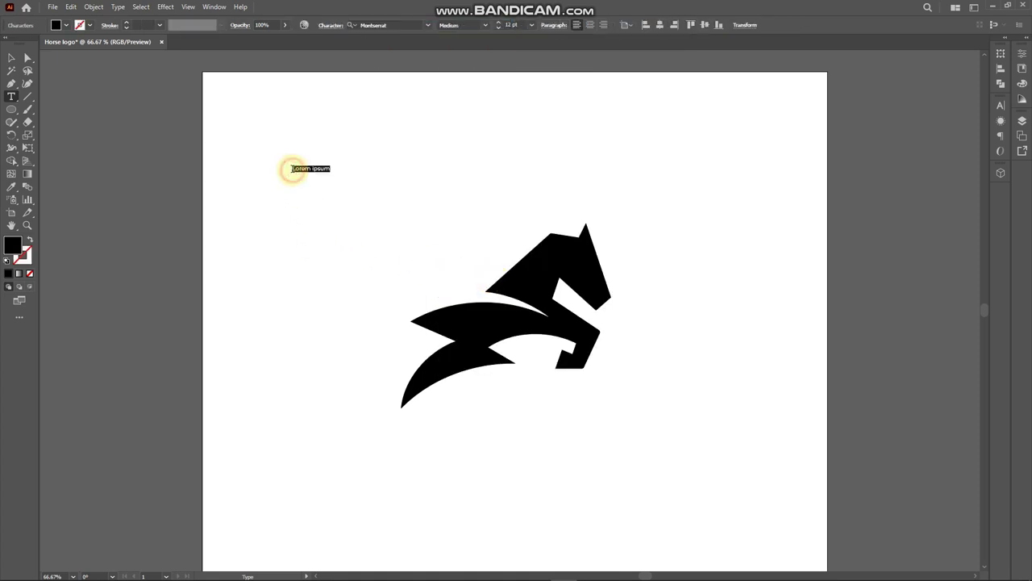
type("HORSE")
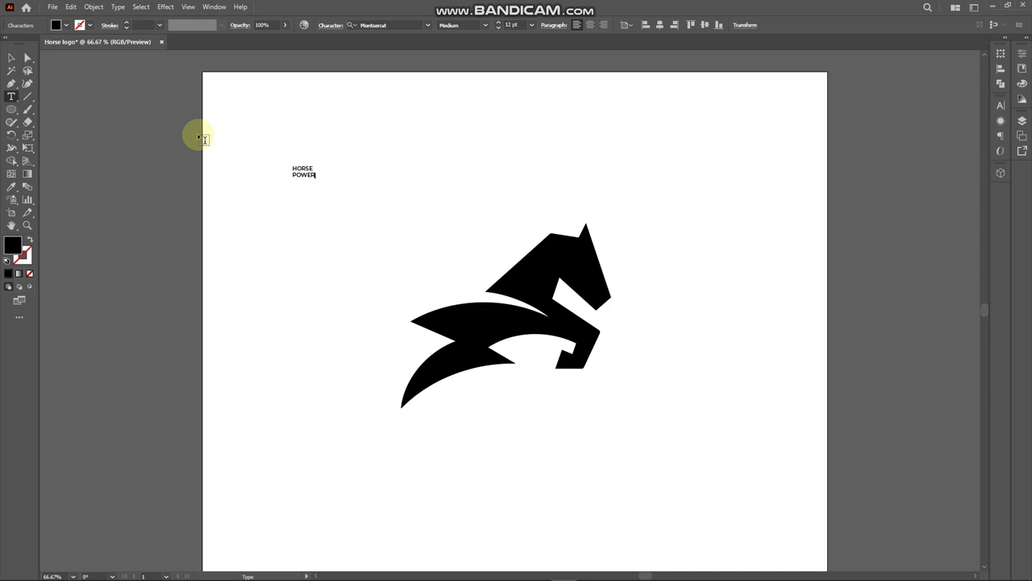
left_click(11, 58)
left_click_drag(317, 180, 591, 450)
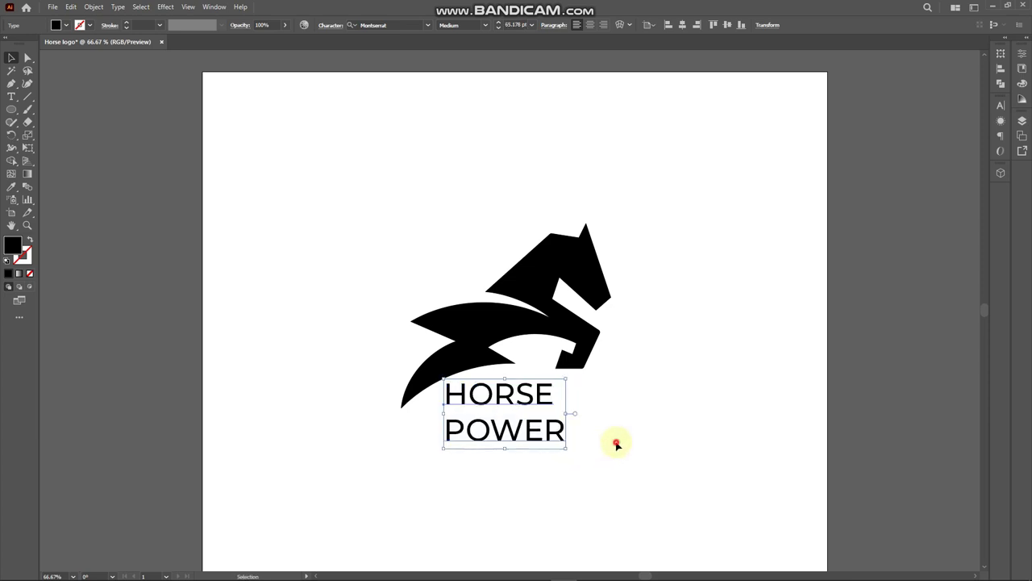
- Set the HORSE POWER text to Montserrat ExtraBold Italic
left_click(613, 441)
left_click(542, 434)
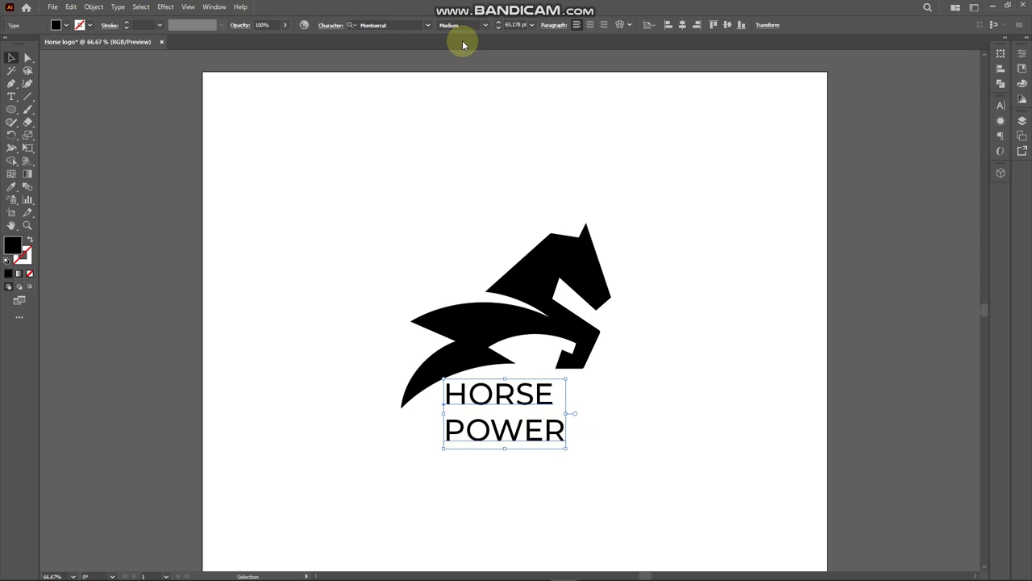
left_click(485, 25)
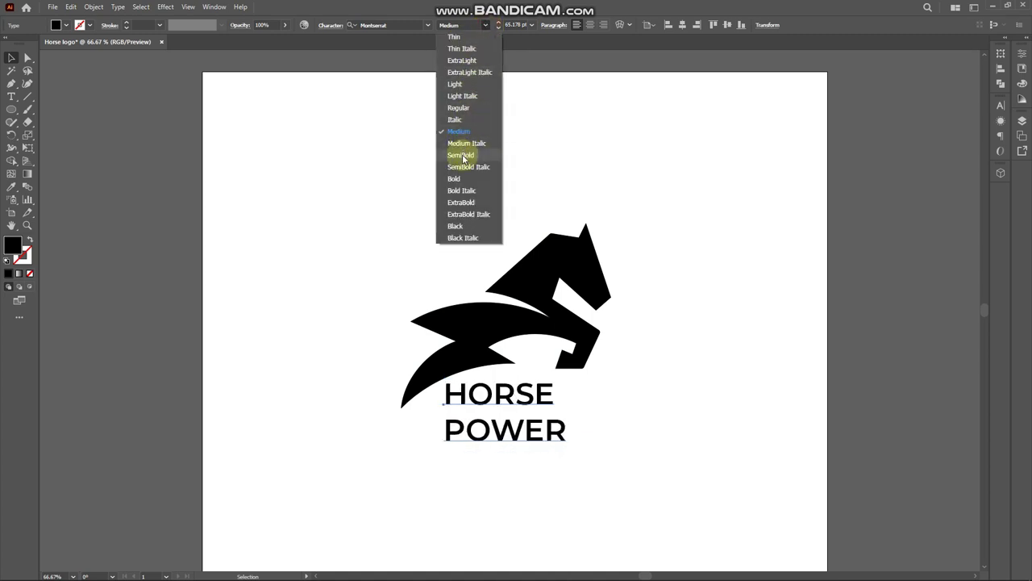
left_click(462, 215)
- Change just the word POWER to SemiBold Italic
double_click(460, 428)
left_click_drag(448, 427, 589, 437)
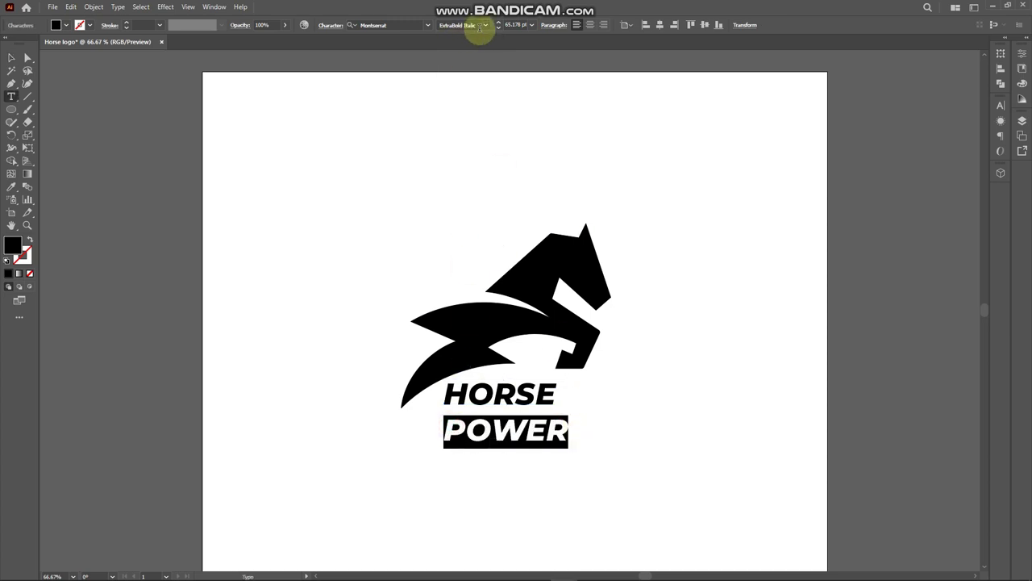
left_click(478, 25)
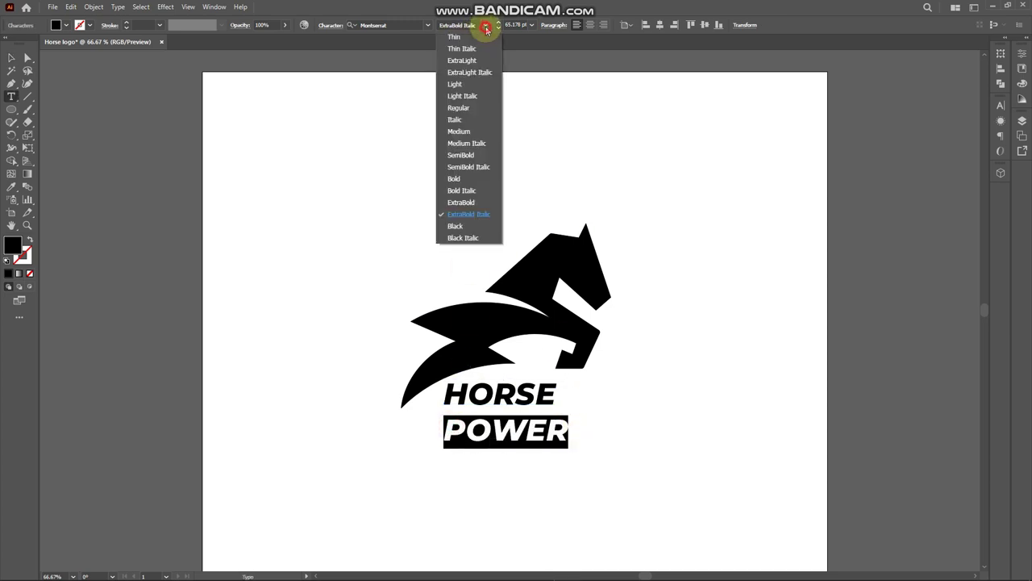
left_click(475, 167)
left_click(541, 402)
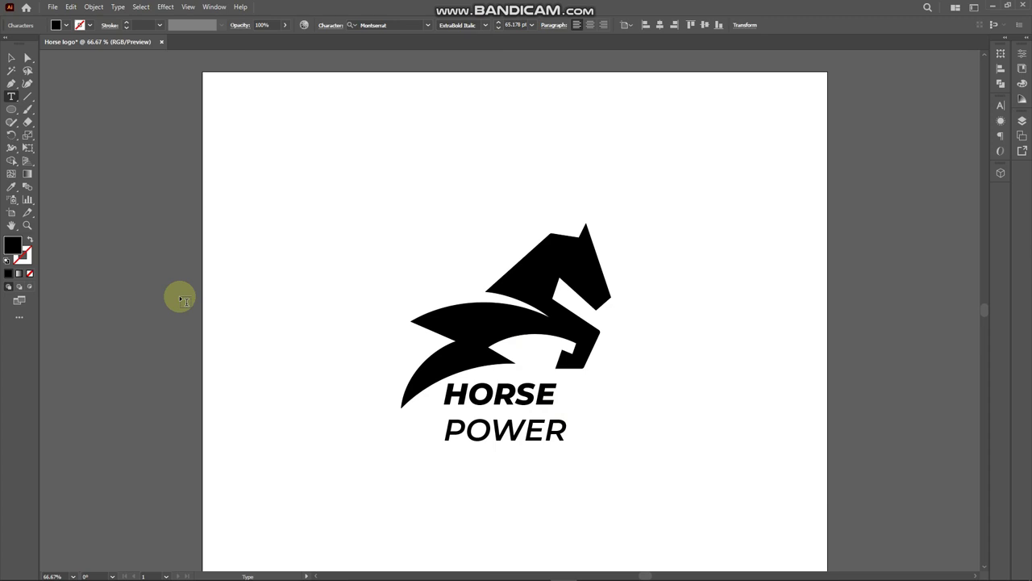
- Reduce the leading between HORSE and POWER in the Character properties
left_click(12, 57)
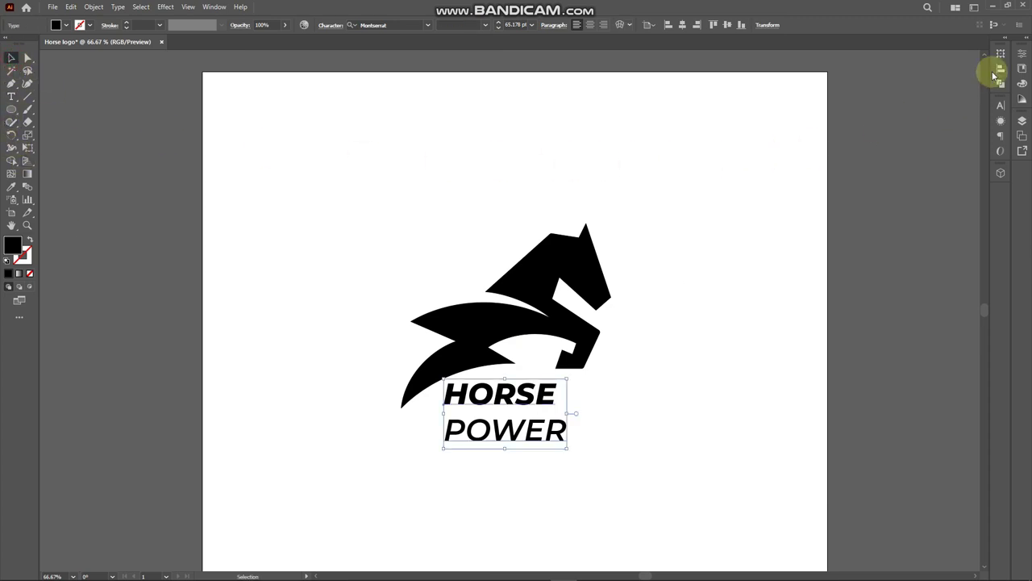
left_click(1022, 54)
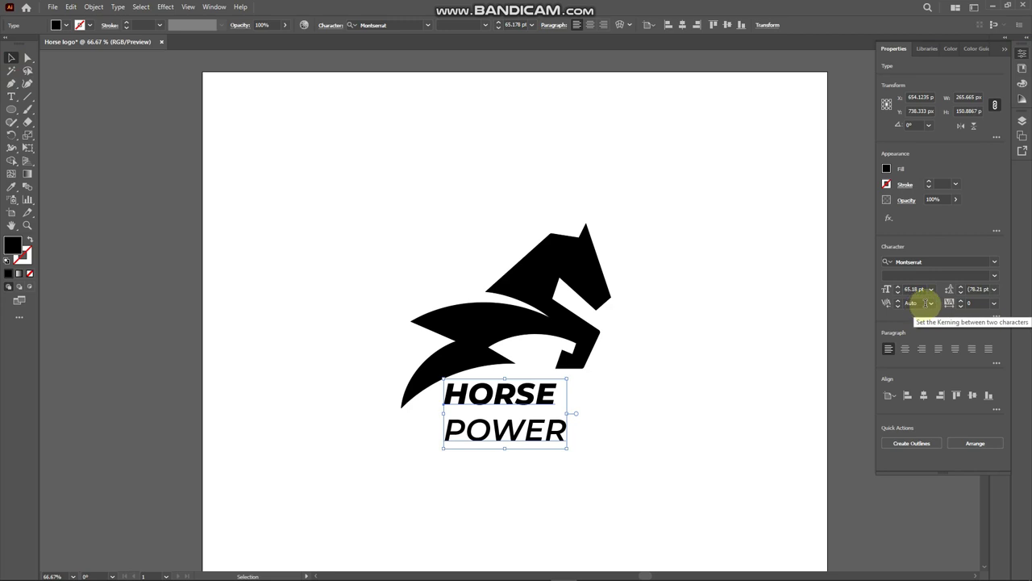
key("Down")
key("Down")
key("Down")
key("Down")
key("Down")
key("Down")
key("Down")
key("Down")
key("Down")
key("Down")
key("Down")
key("Down")
key("Down")
key("Down")
key("Down")
key("Down")
key("Down")
key("Down")
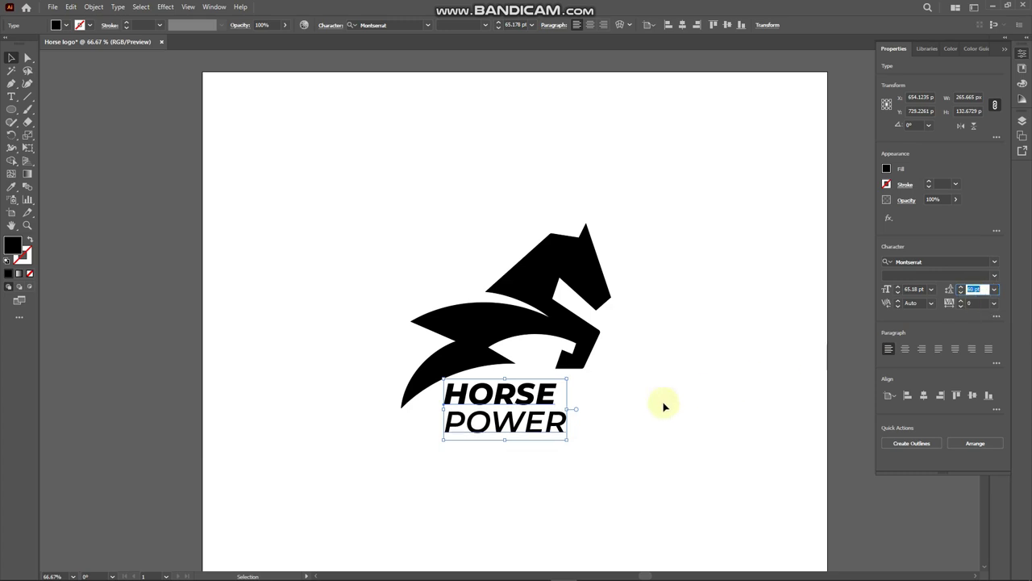
left_click(618, 414)
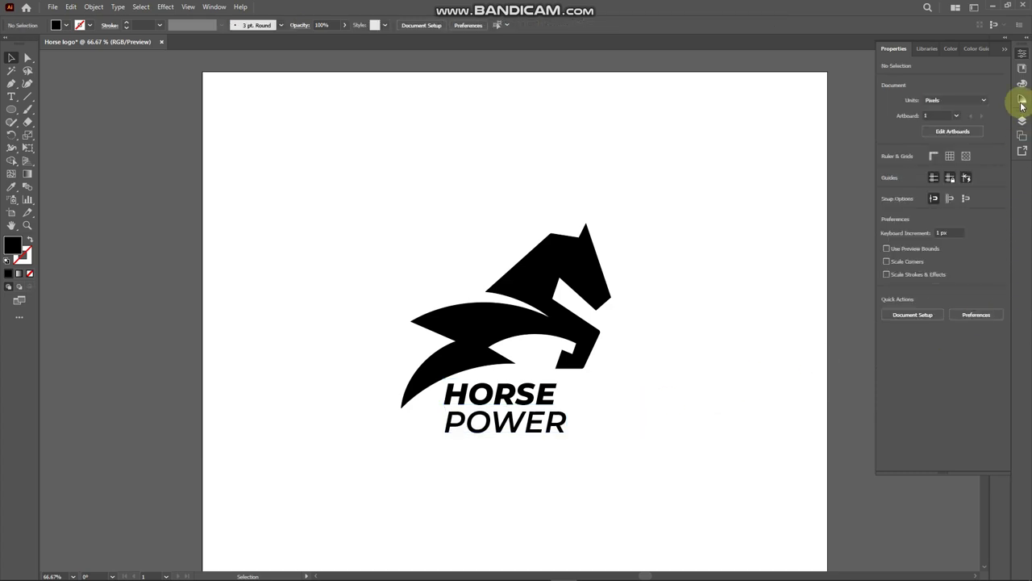
left_click(1005, 48)
left_click(511, 427)
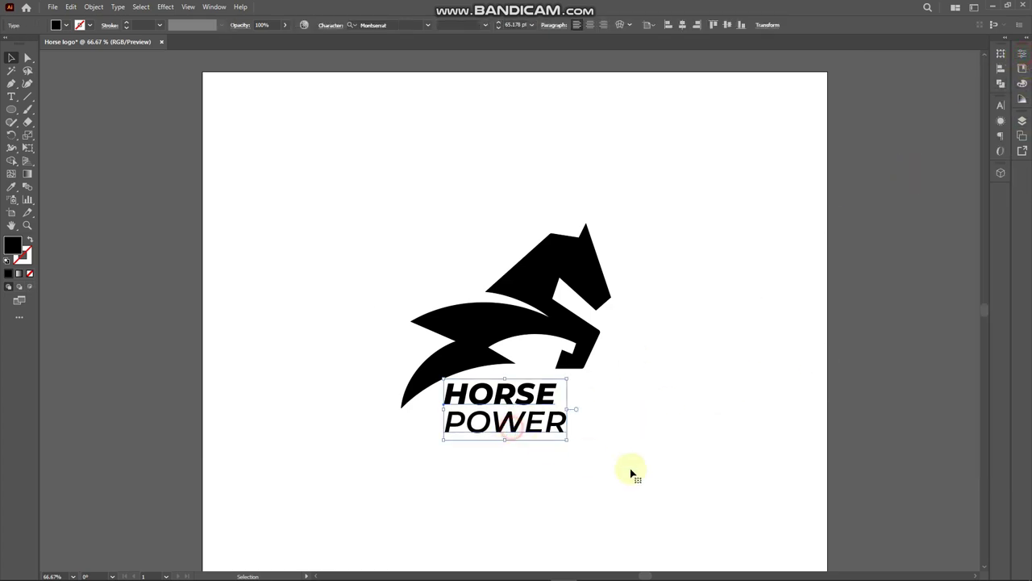
- Horizontally centre the HORSE POWER text under the horse
left_click_drag(645, 487, 449, 258)
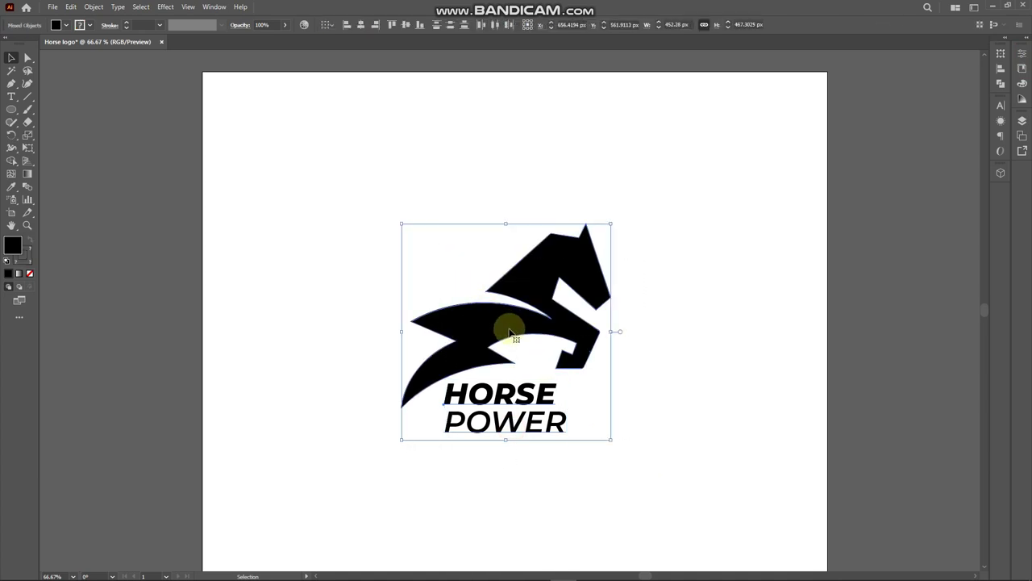
left_click(360, 25)
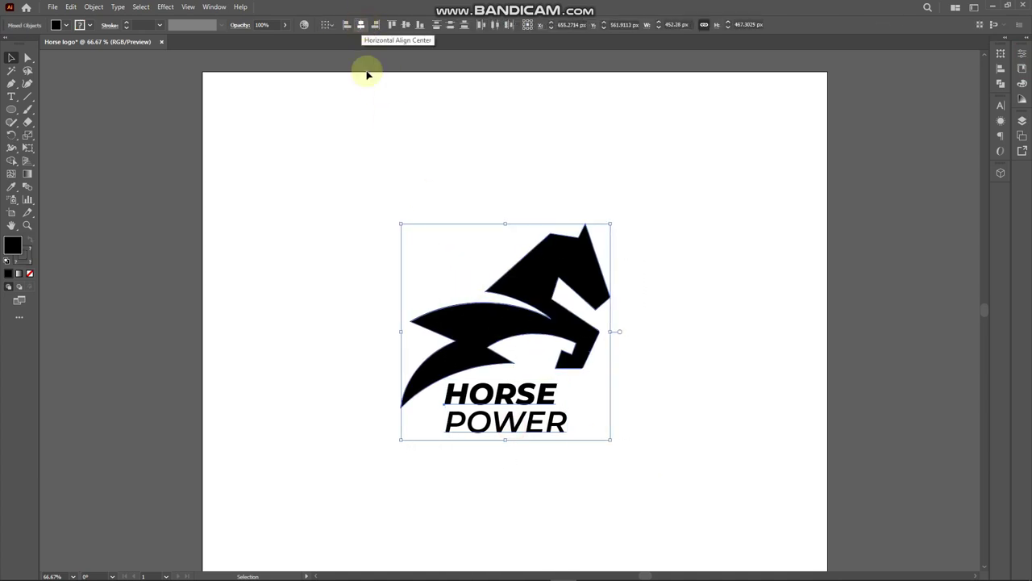
left_click(343, 202)
- Make a smaller copy of the logo beside the original with the text right of the horse
left_click_drag(630, 493, 638, 238)
left_click(521, 324)
left_click_drag(738, 321, 663, 271)
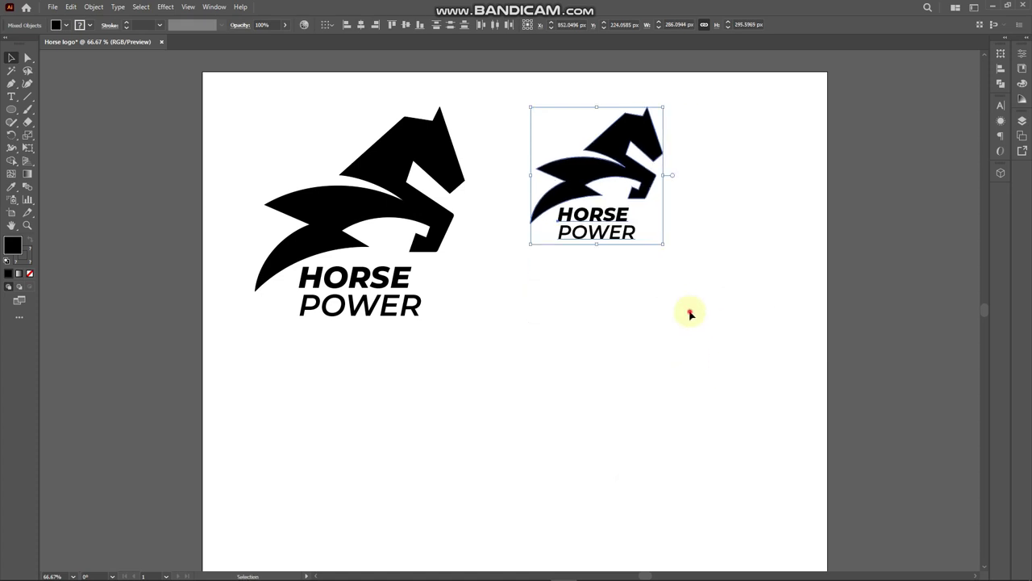
left_click(691, 314)
left_click_drag(718, 247, 674, 297)
left_click_drag(542, 215, 529, 273)
left_click_drag(542, 339, 667, 285)
left_click(582, 292)
left_click_drag(607, 332, 589, 315)
left_click_drag(652, 293, 632, 284)
left_click(649, 355)
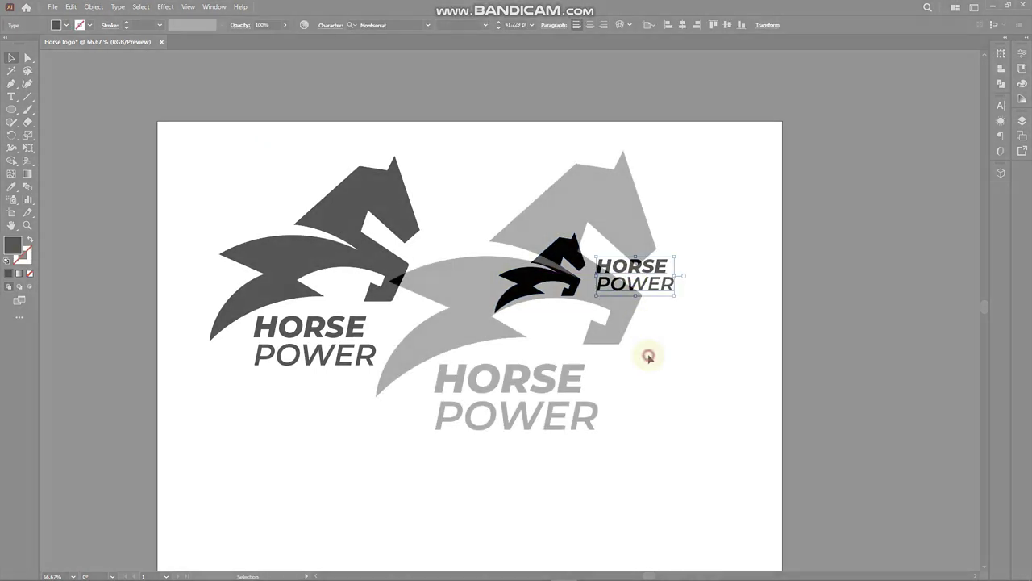